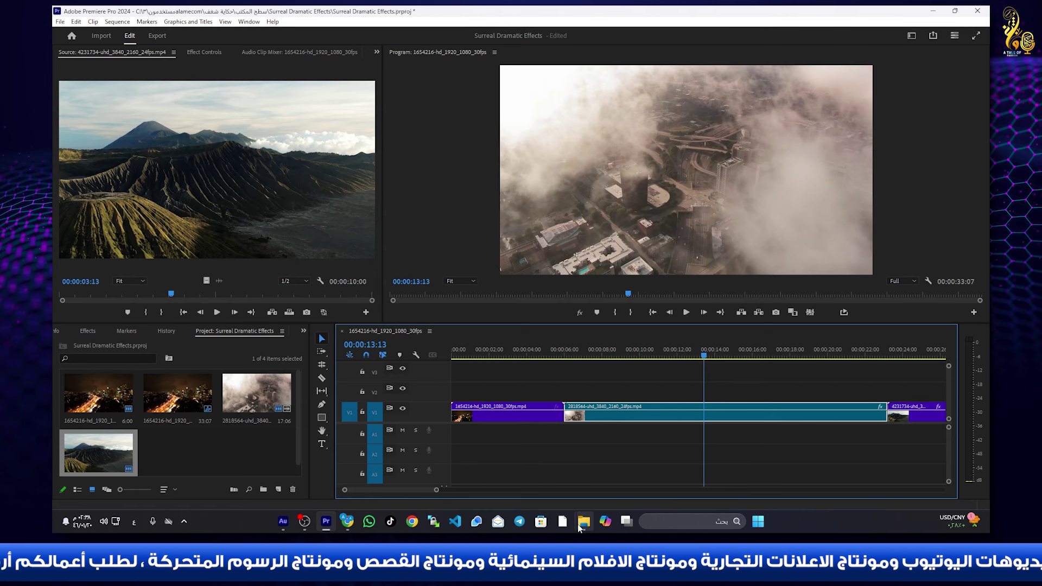
# - Switch to the file manager, close the extra folder window, and display the Text-animator-cinematic folder's contents as large icons
pyautogui.moveTo(580, 528)
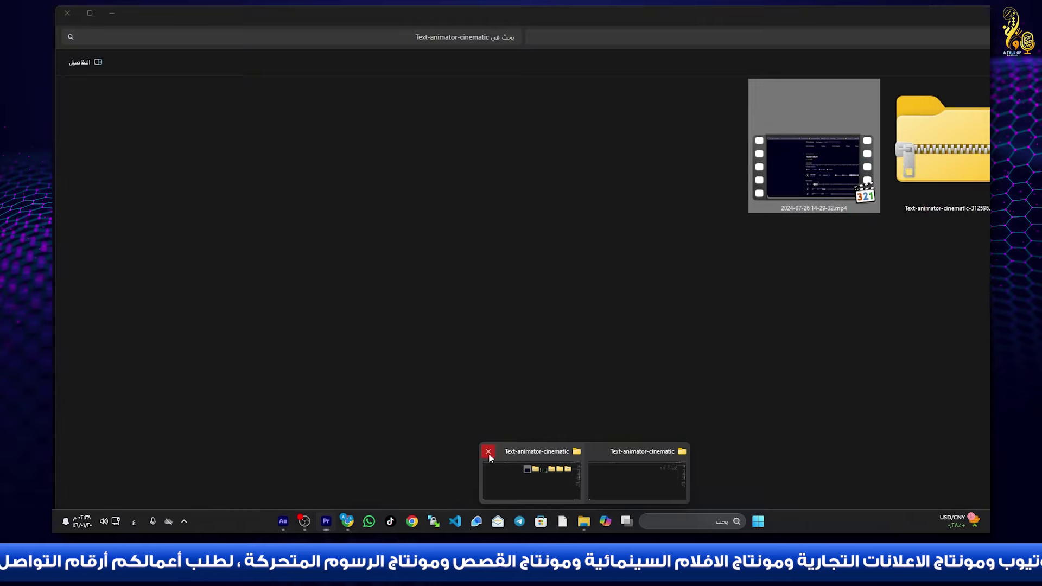
pyautogui.click(488, 452)
pyautogui.click(589, 474)
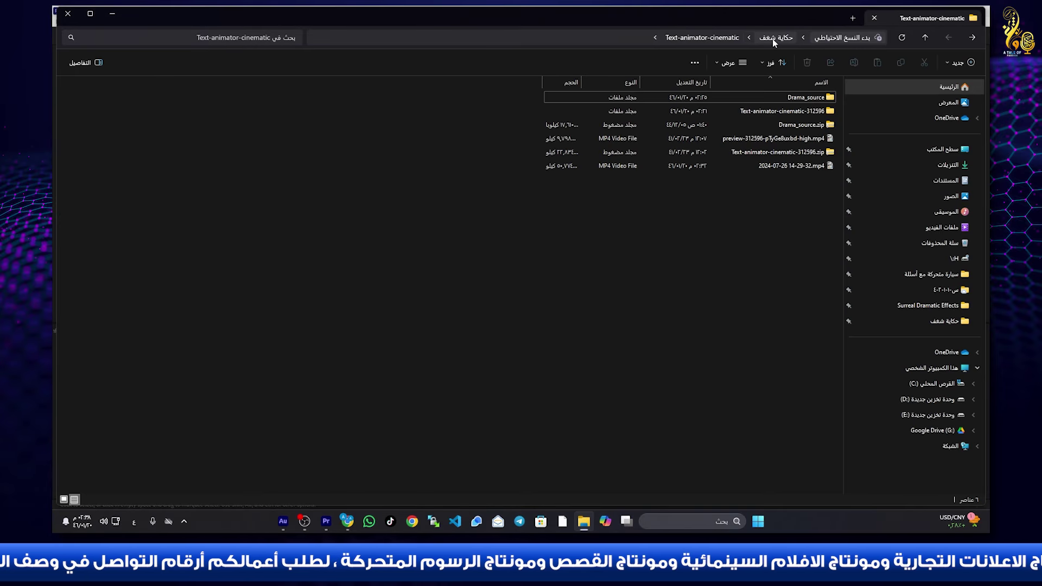
pyautogui.rightClick(692, 250)
pyautogui.moveTo(673, 260)
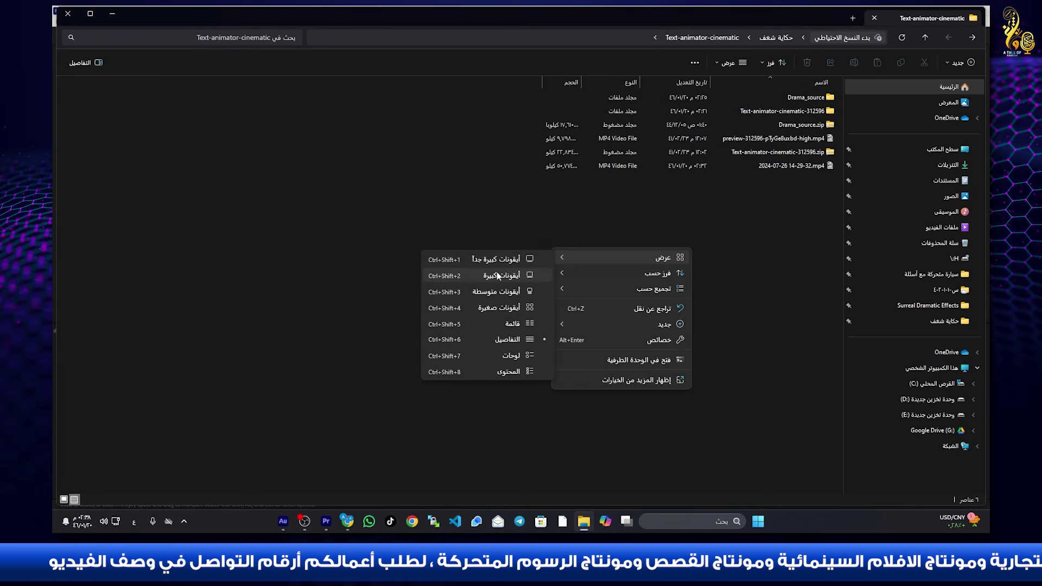
pyautogui.click(496, 274)
# - Review the Drama_source and Text-animator-cinematic-312596 zip archives and the extraction option for the latter
pyautogui.click(605, 125)
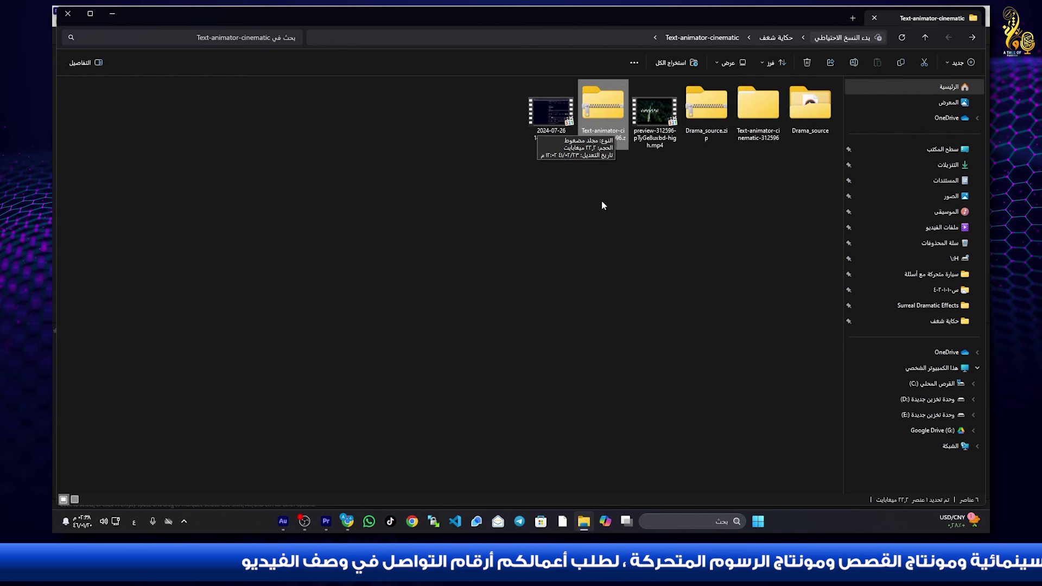
pyautogui.click(720, 133)
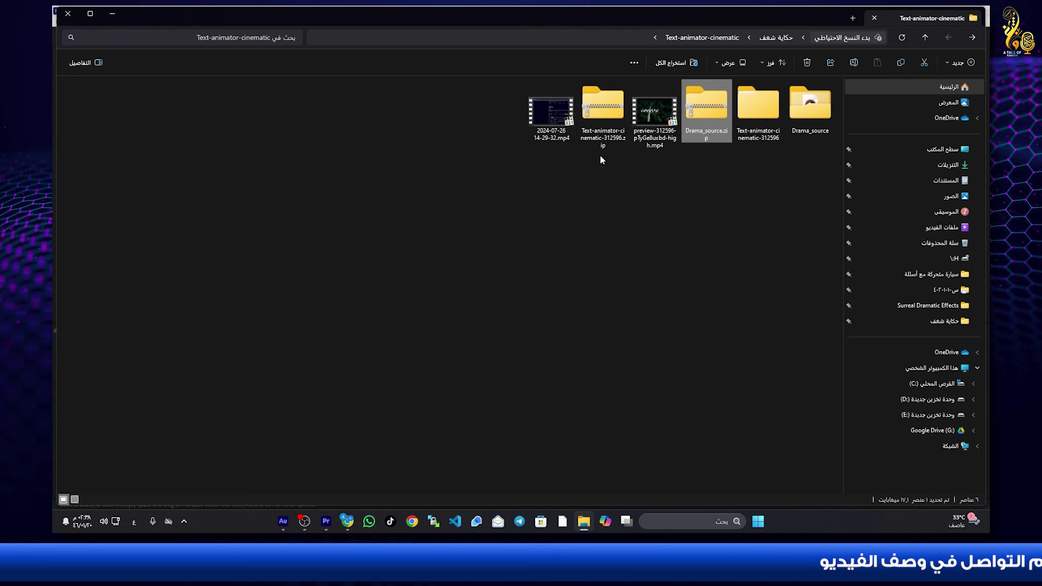
pyautogui.click(604, 131)
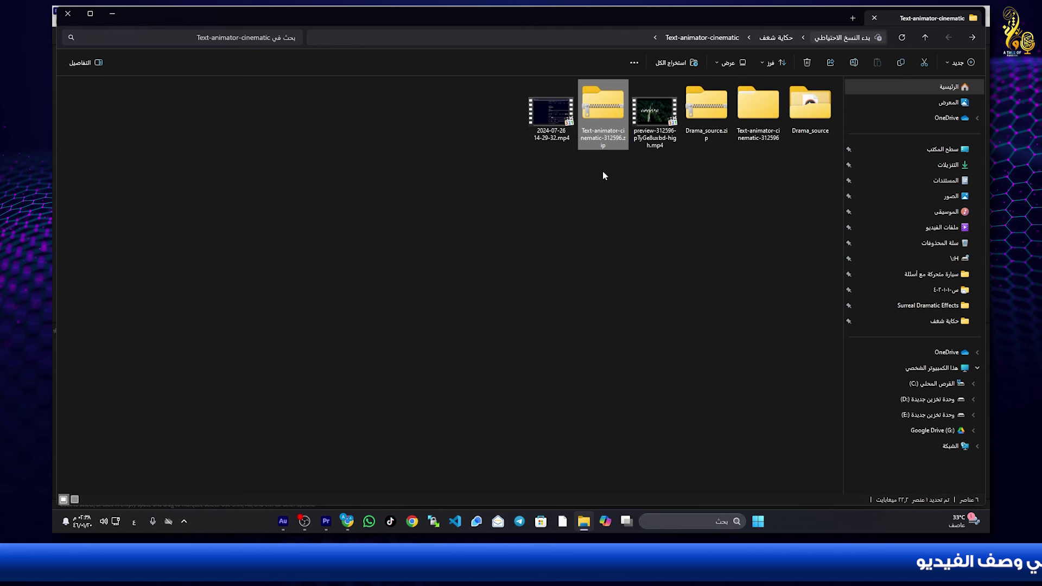
pyautogui.rightClick(597, 136)
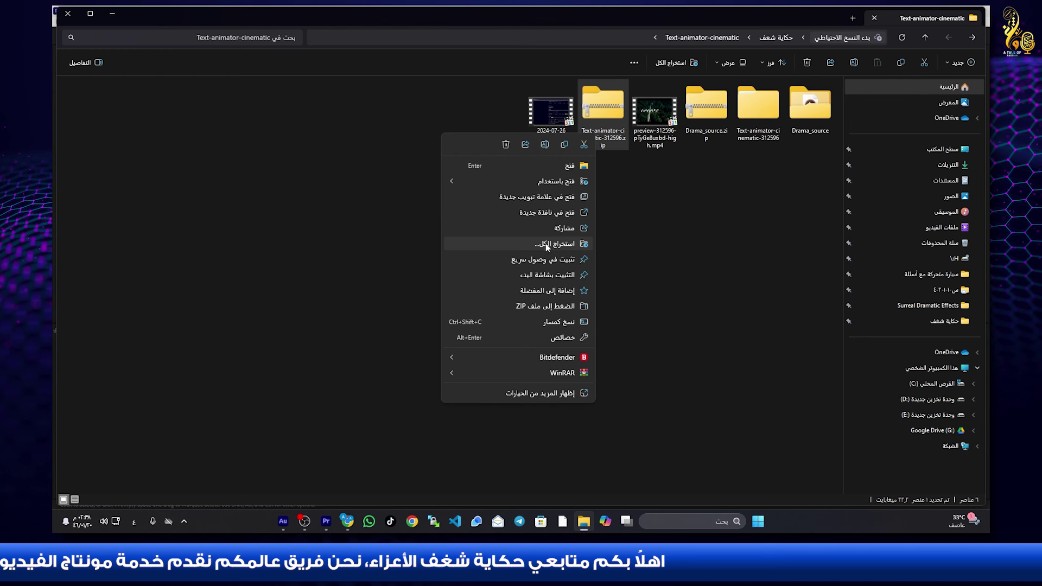
pyautogui.click(747, 119)
# - Open Music.pdf from the Music subfolder of Text Animator Cinematic by Lefthand inside the extracted Text-animator-cinematic-312596 folder
pyautogui.doubleClick(747, 118)
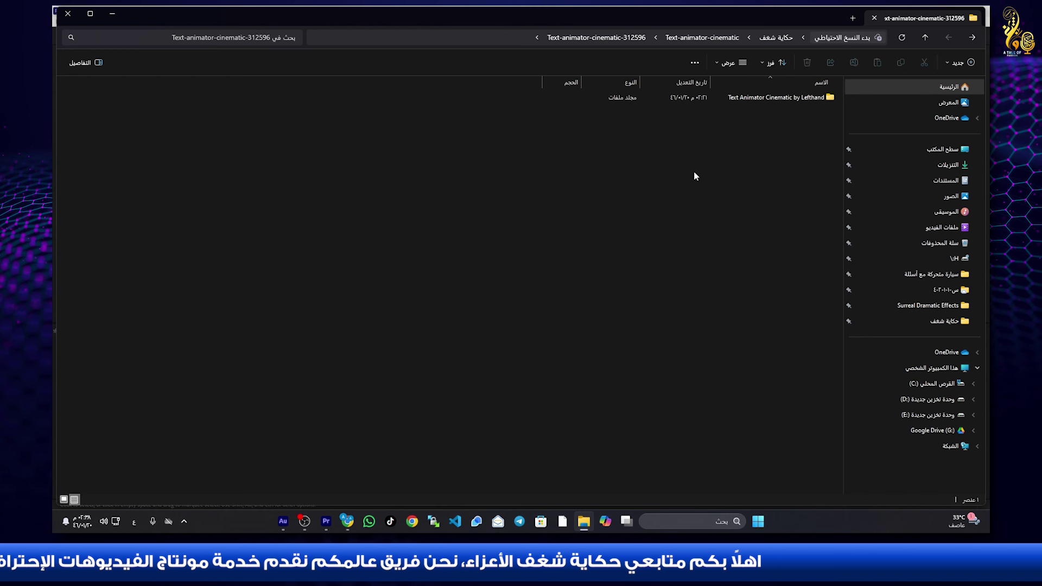
pyautogui.doubleClick(754, 95)
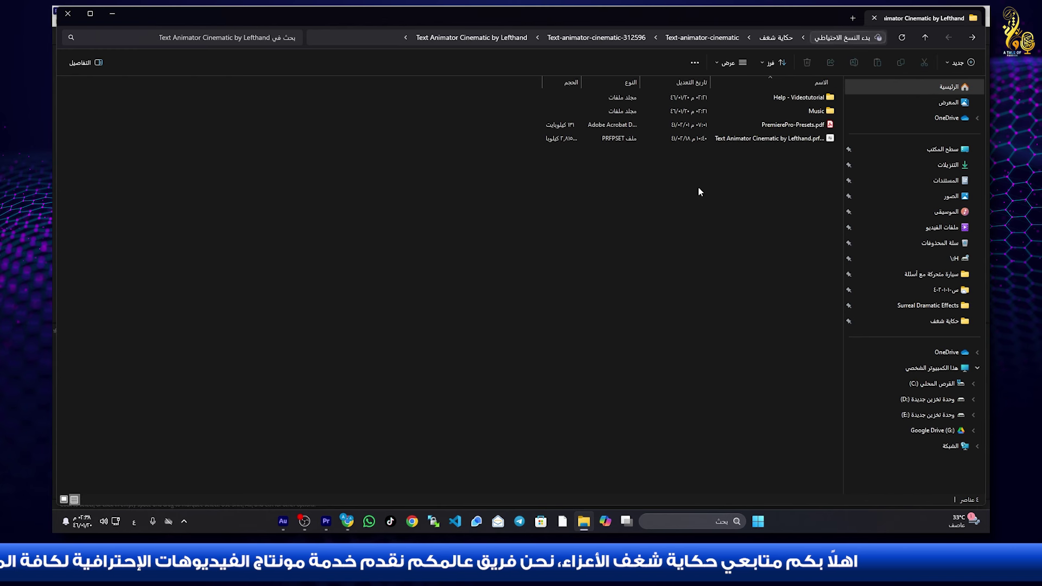
pyautogui.click(760, 112)
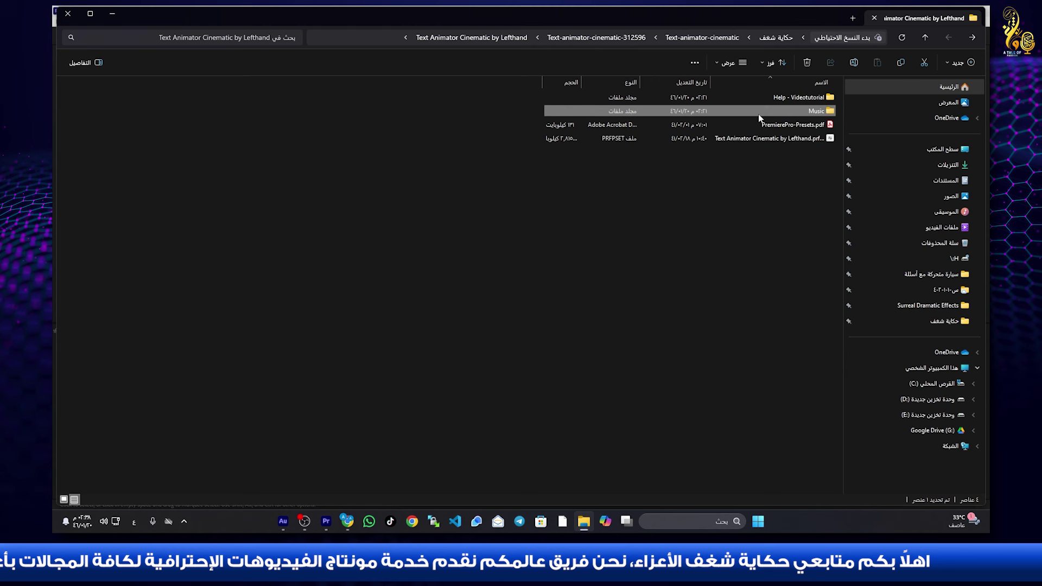
pyautogui.doubleClick(794, 107)
pyautogui.doubleClick(804, 100)
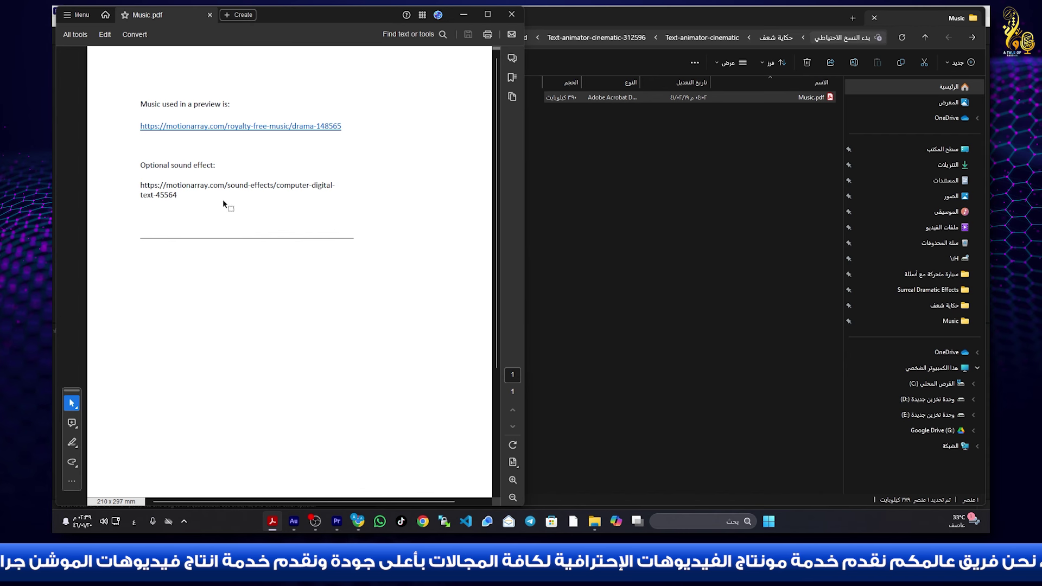
# - Close the PDF, return to the Text Animator Cinematic by Lefthand folder, and fit the name column to the full file names
pyautogui.click(511, 14)
pyautogui.click(464, 42)
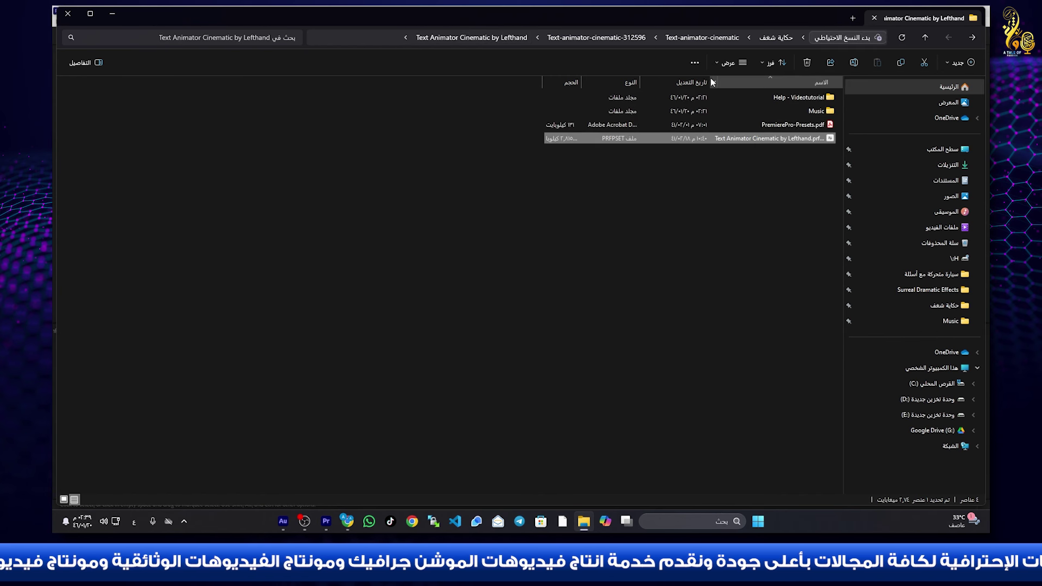
pyautogui.doubleClick(711, 81)
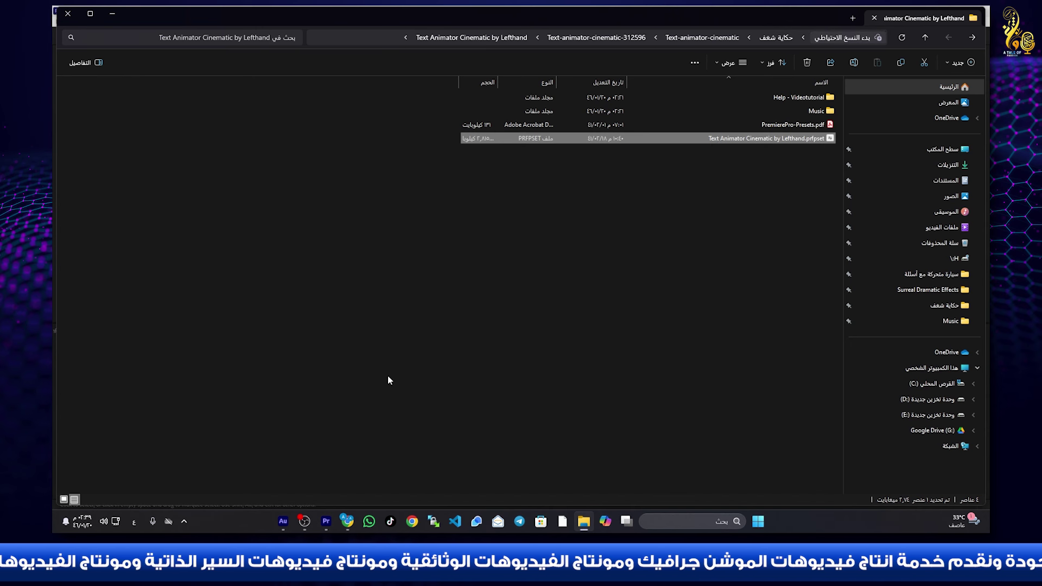
# - Switch to Premiere Pro and move the sequence playhead to 00:00:08:02
pyautogui.click(324, 521)
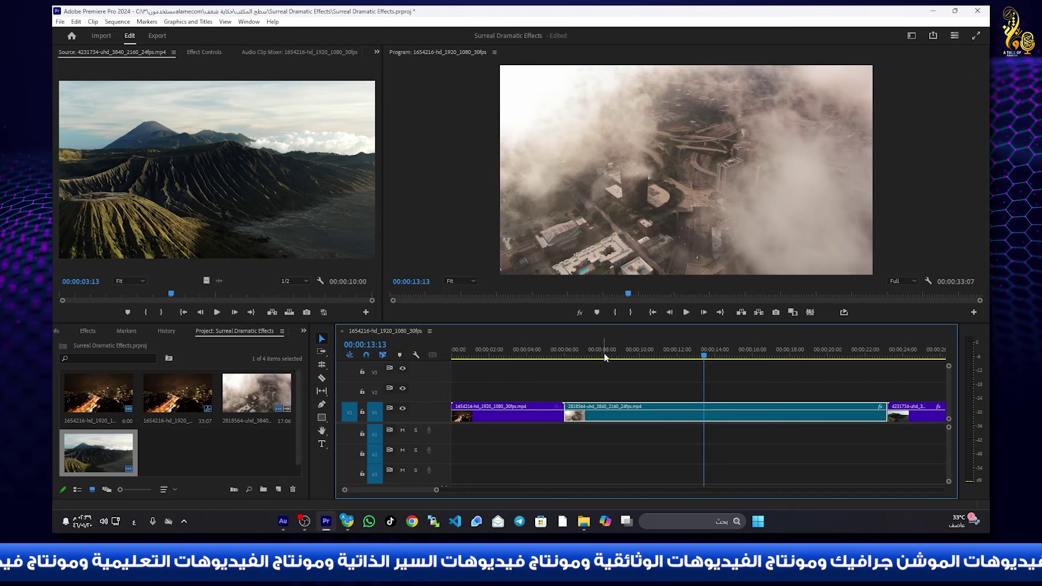
pyautogui.moveTo(540, 356); pyautogui.dragTo(653, 360)
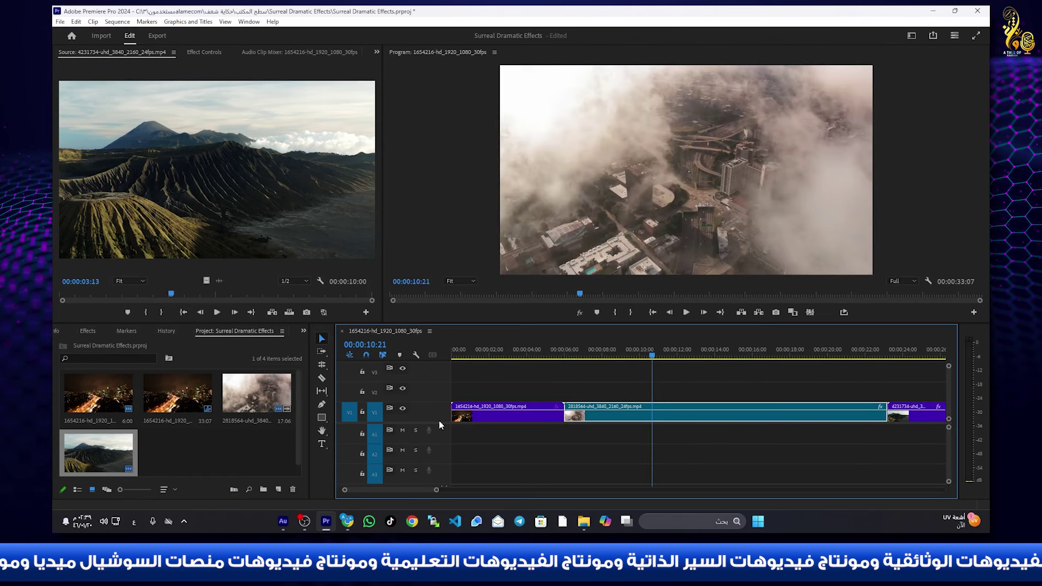
pyautogui.click(603, 357)
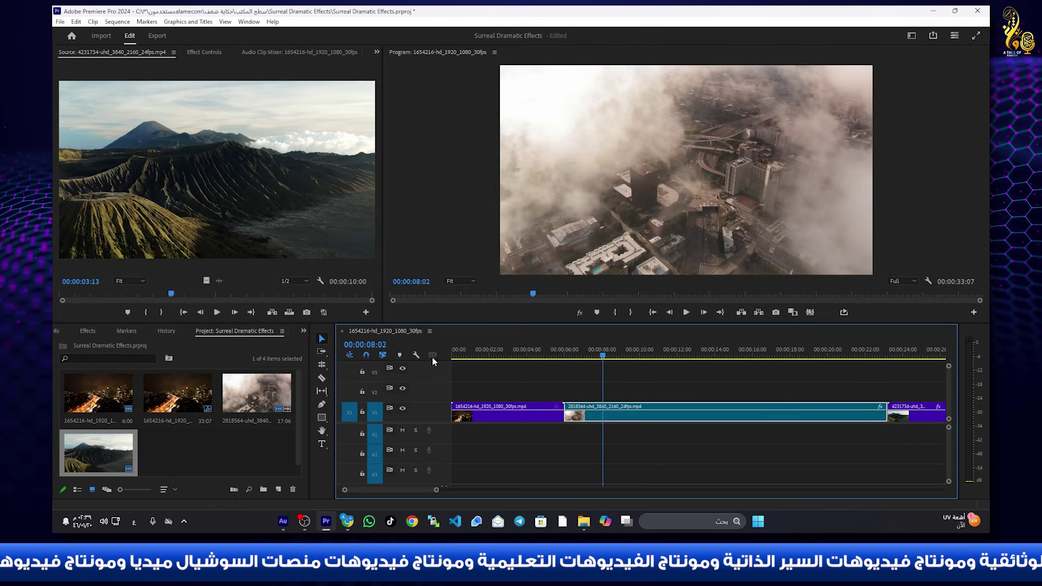
# - Add the text "عالمكم" over the city footage with the Type tool, then return to the Selection tool
pyautogui.click(323, 447)
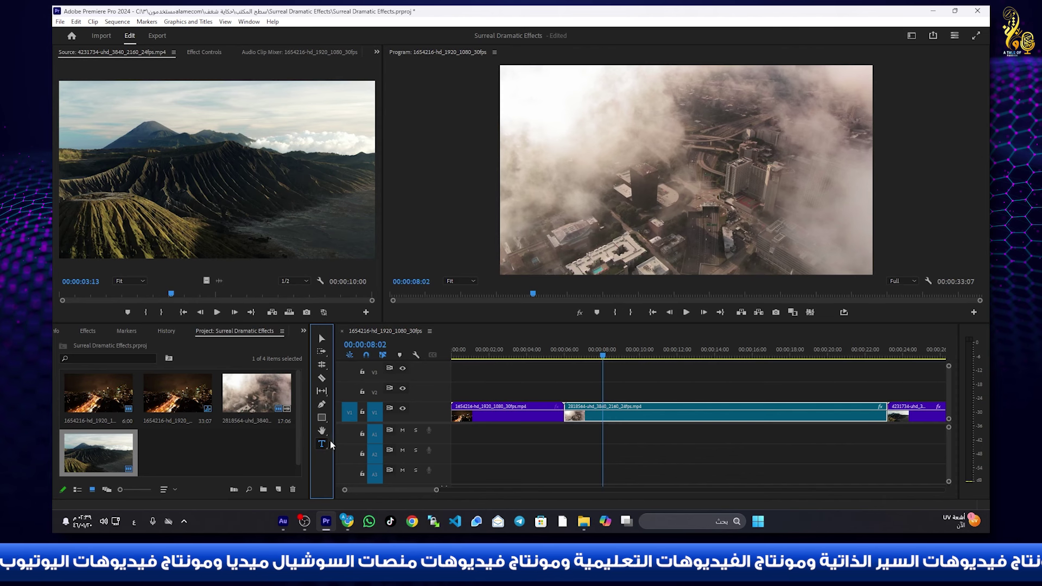
pyautogui.click(731, 138)
pyautogui.write('عالمكم')
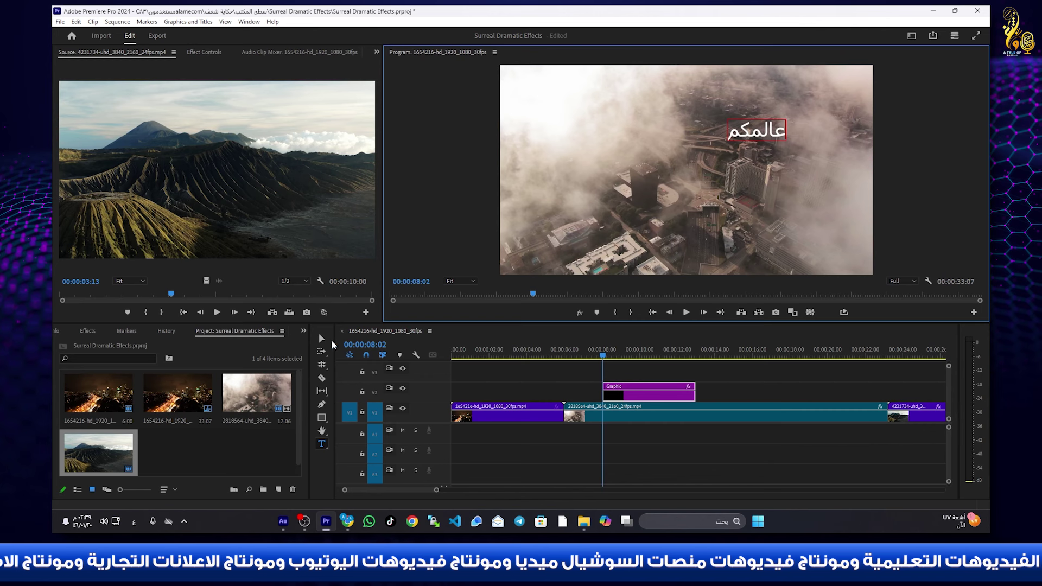
pyautogui.click(321, 340)
pyautogui.click(322, 340)
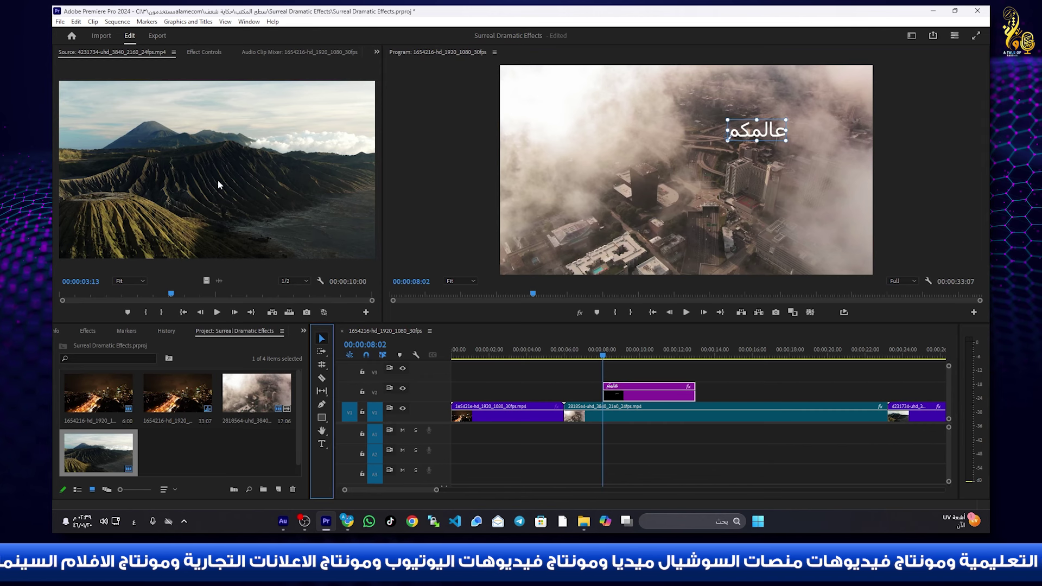
# - Set the "عالمكم" text's font to GE SS Two Bold in its source text properties
pyautogui.click(205, 51)
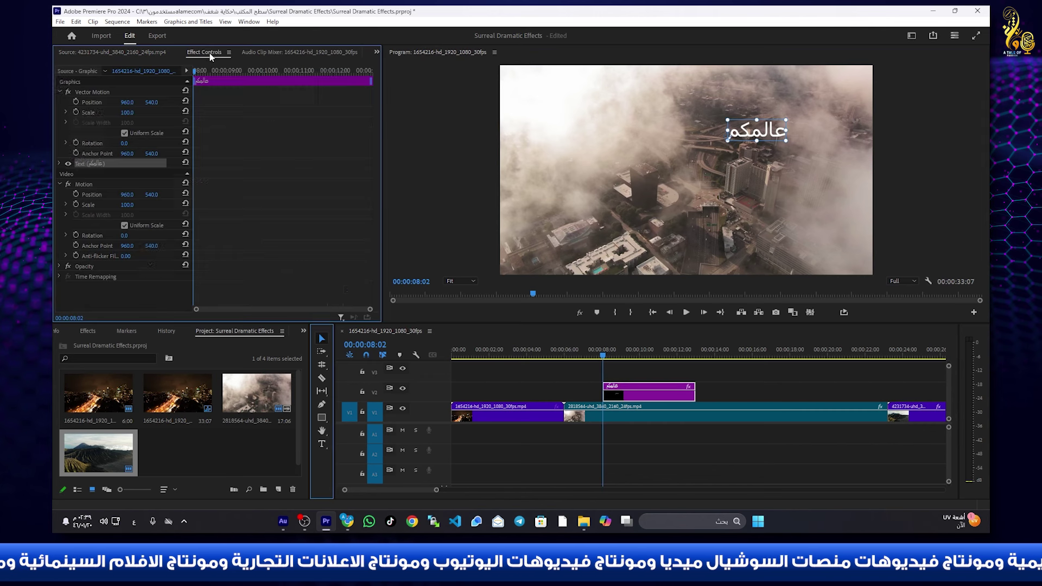
pyautogui.click(60, 164)
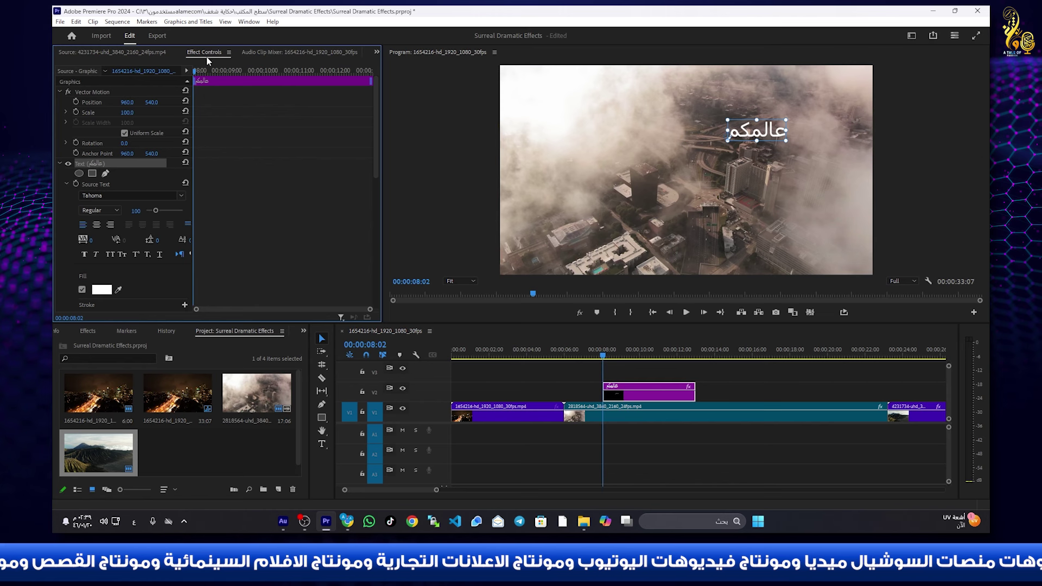
pyautogui.click(246, 23)
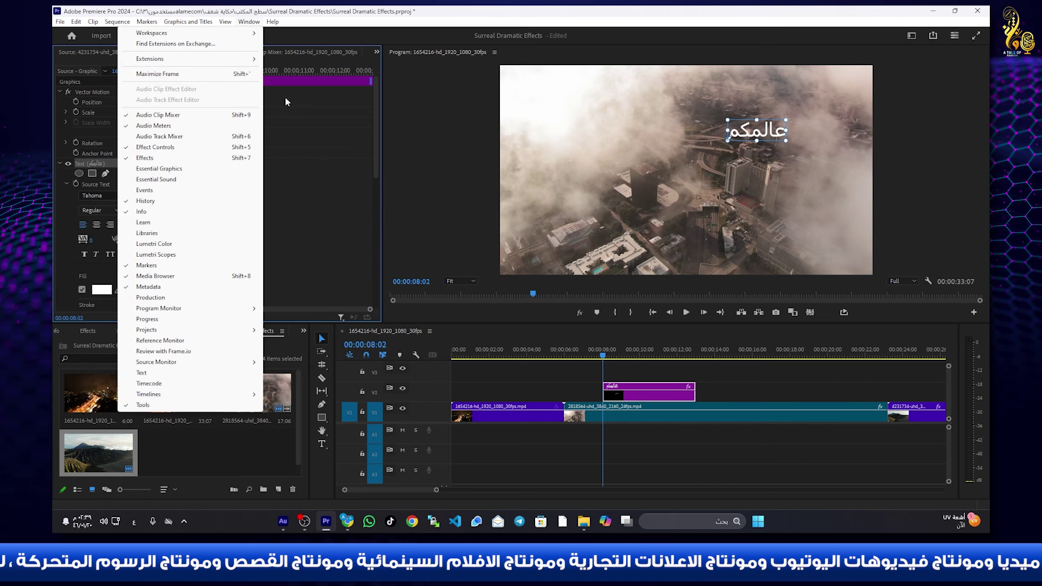
pyautogui.click(355, 86)
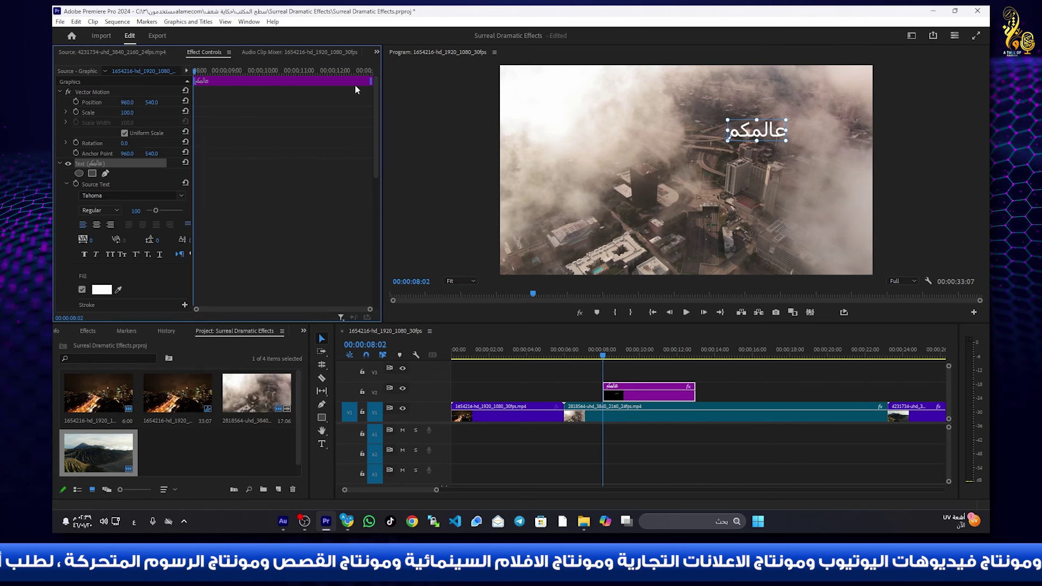
pyautogui.click(106, 194)
pyautogui.hotkey('alt', 'shift')
pyautogui.write('ge ss')
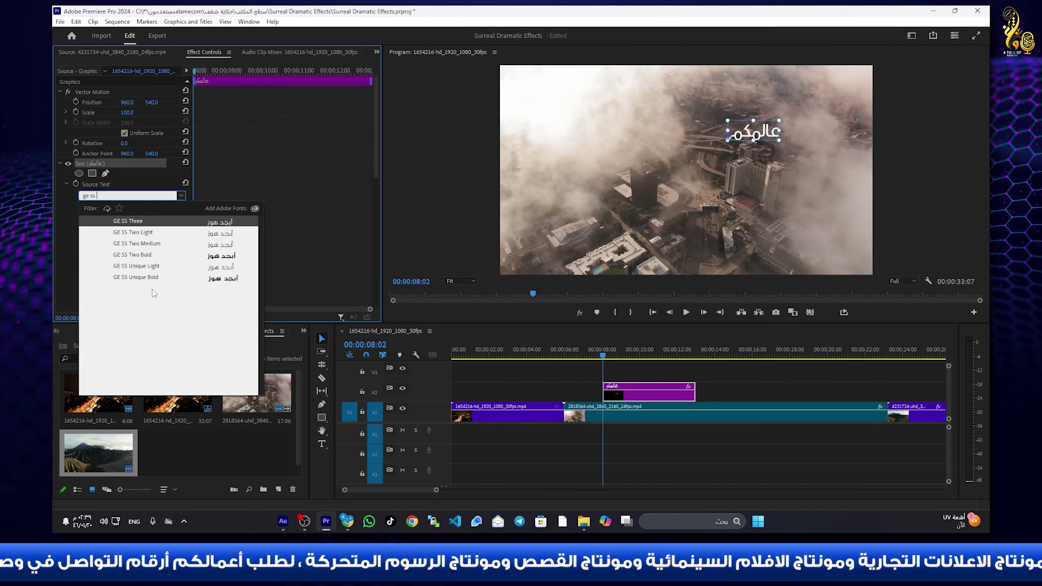
pyautogui.click(141, 253)
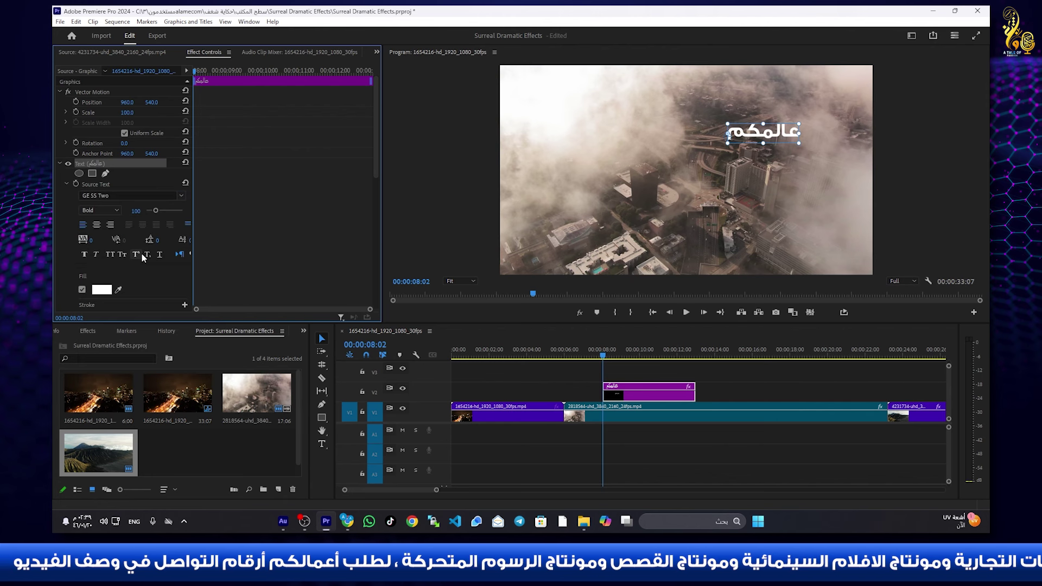
# - Enlarge and centre the "عالمكم" text in the frame and give it a dark drop shadow
pyautogui.moveTo(727, 143); pyautogui.dragTo(629, 180)
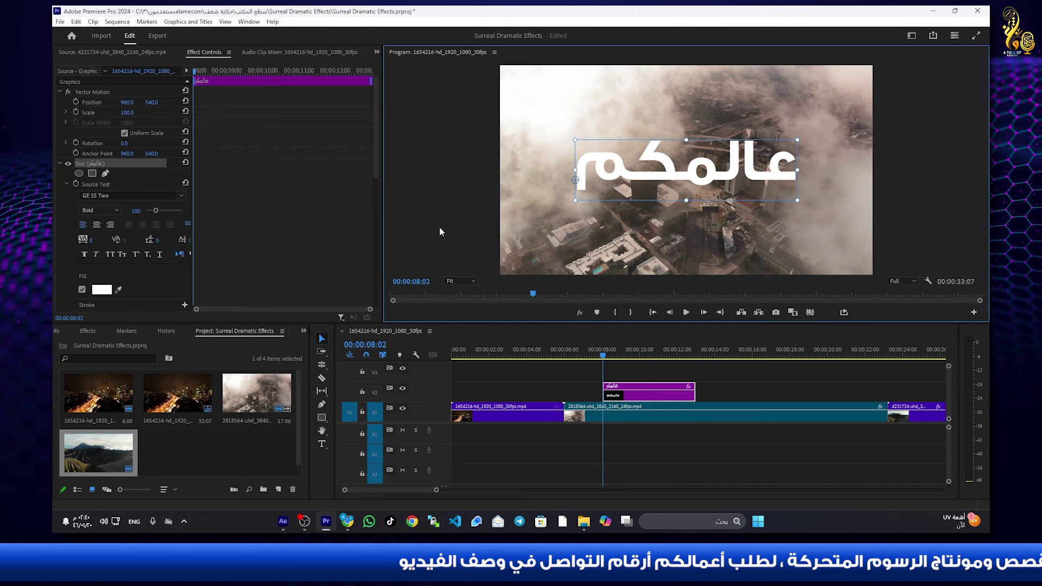
pyautogui.scroll(-4, 236, 244)
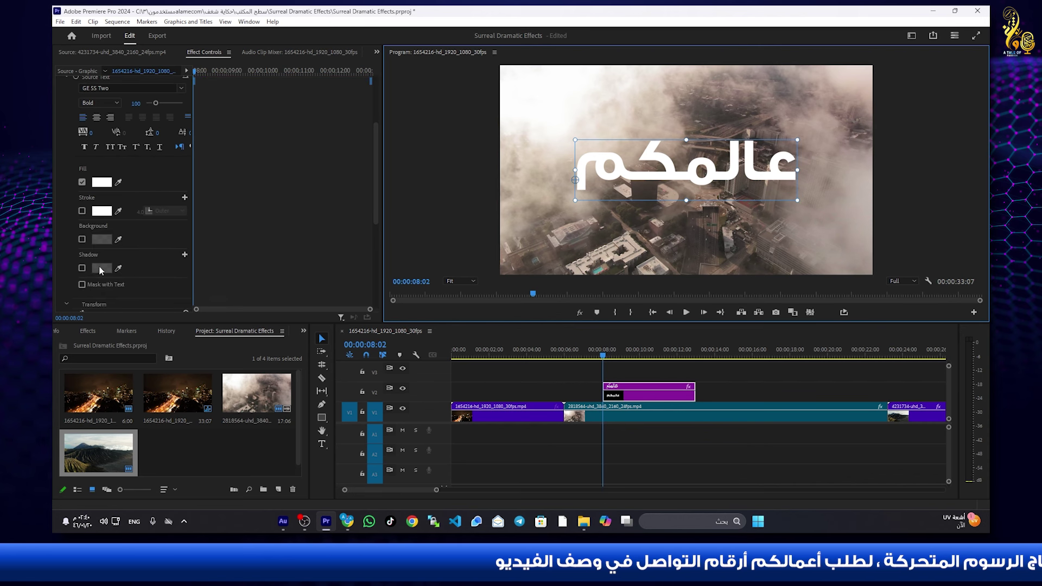
pyautogui.click(83, 268)
pyautogui.click(102, 268)
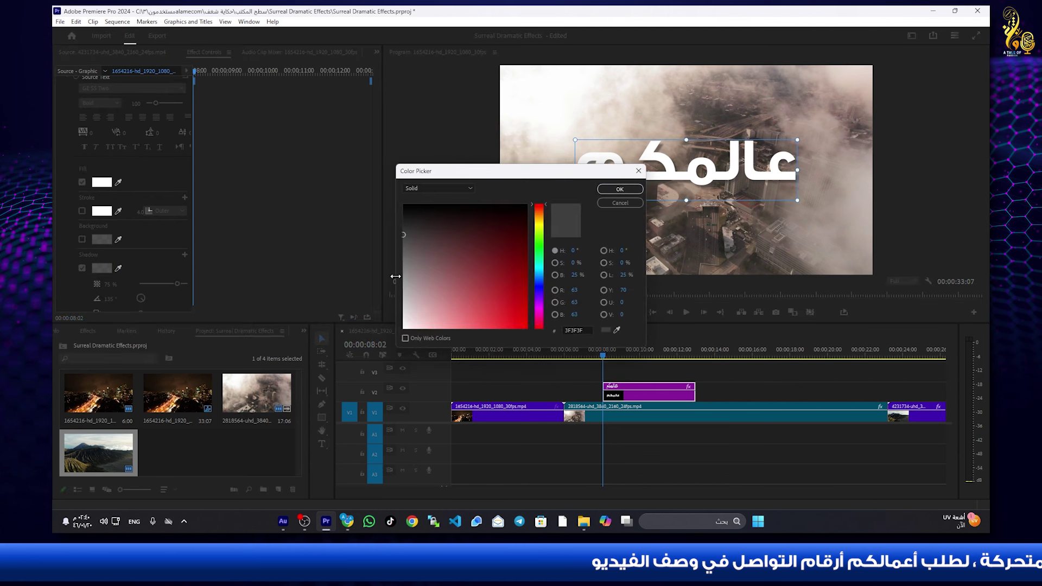
pyautogui.click(619, 189)
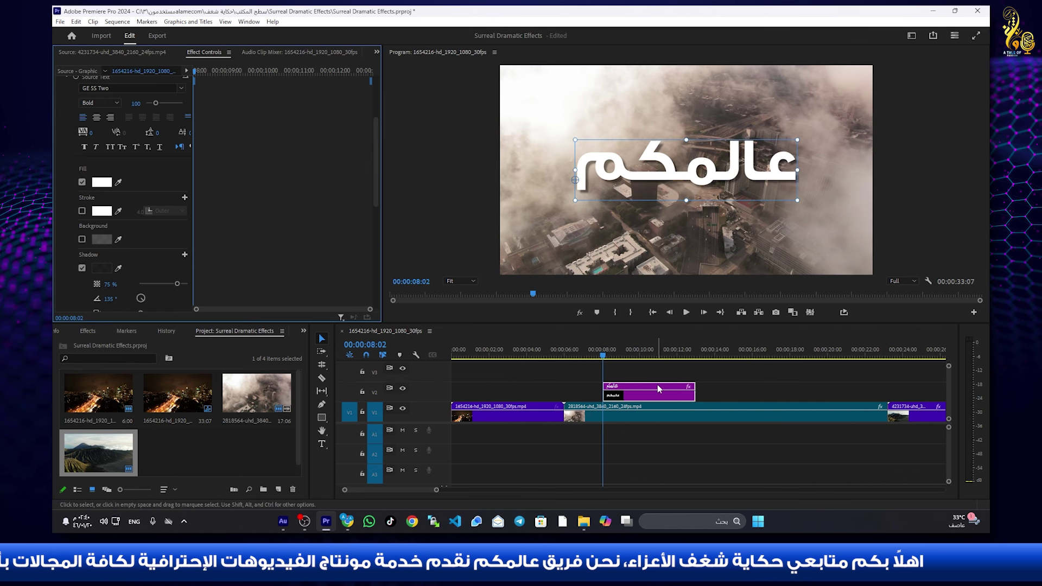
# - Duplicate the text clip on V2 so the copy starts where the original ends
pyautogui.moveTo(643, 387); pyautogui.dragTo(720, 387)
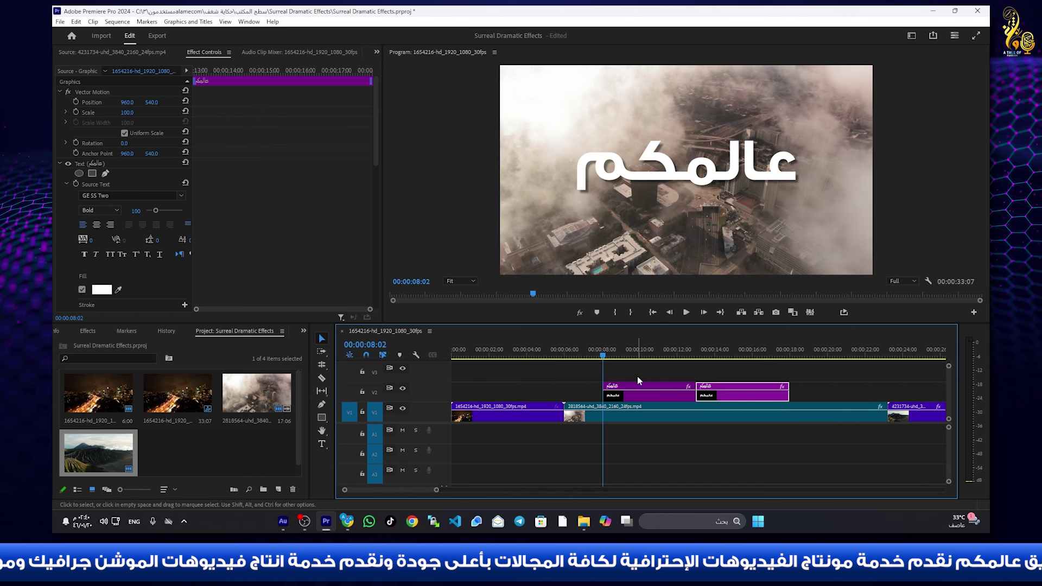
# - Import the preset file Text Animator Cinematic by Lefthand.prfpset from the Text-animator-cinematic folder into the effects Presets bin
pyautogui.click(87, 332)
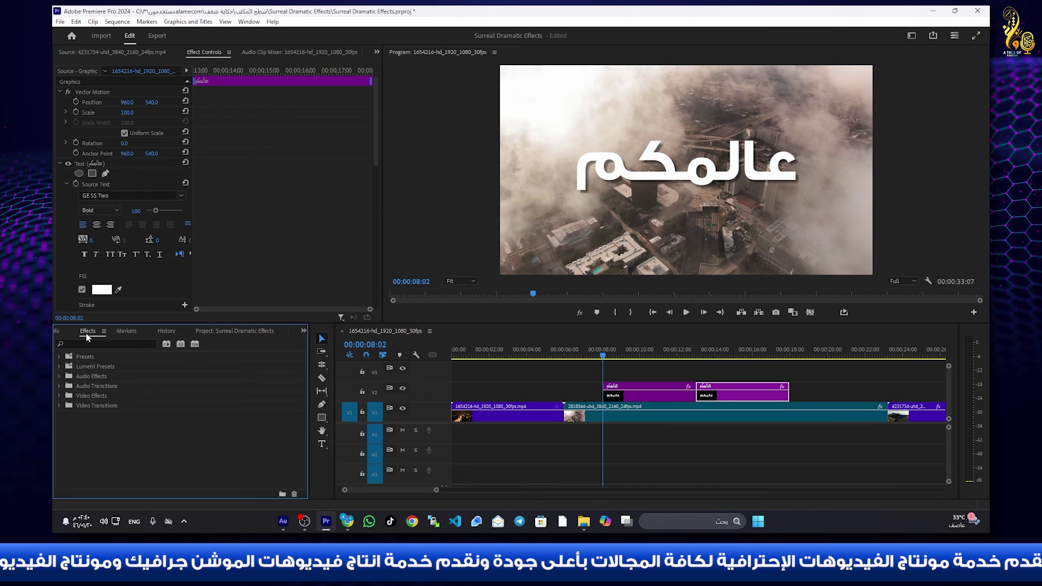
pyautogui.click(61, 357)
pyautogui.scroll(-3, 103, 383)
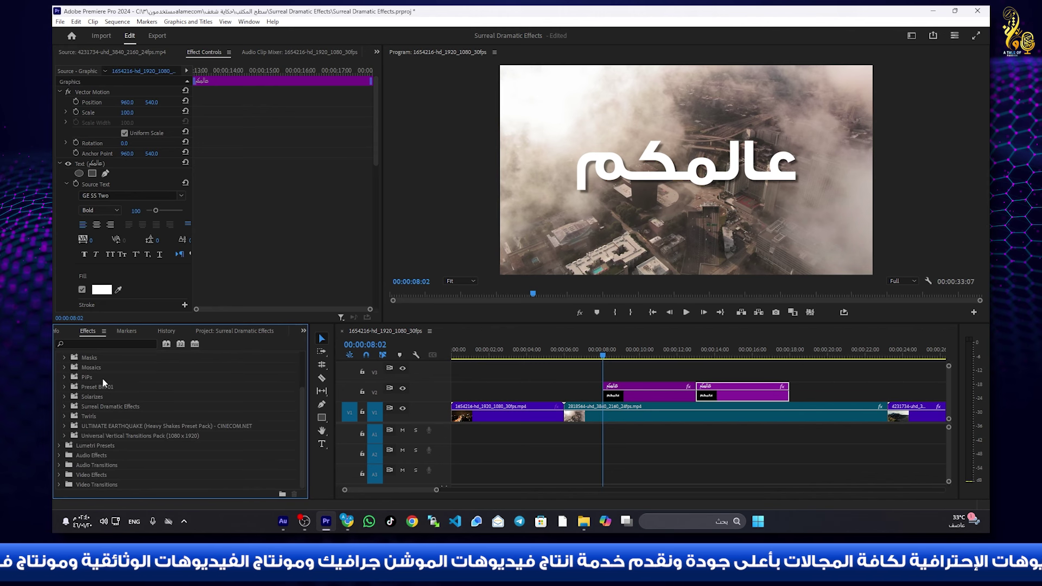
pyautogui.scroll(2, 104, 382)
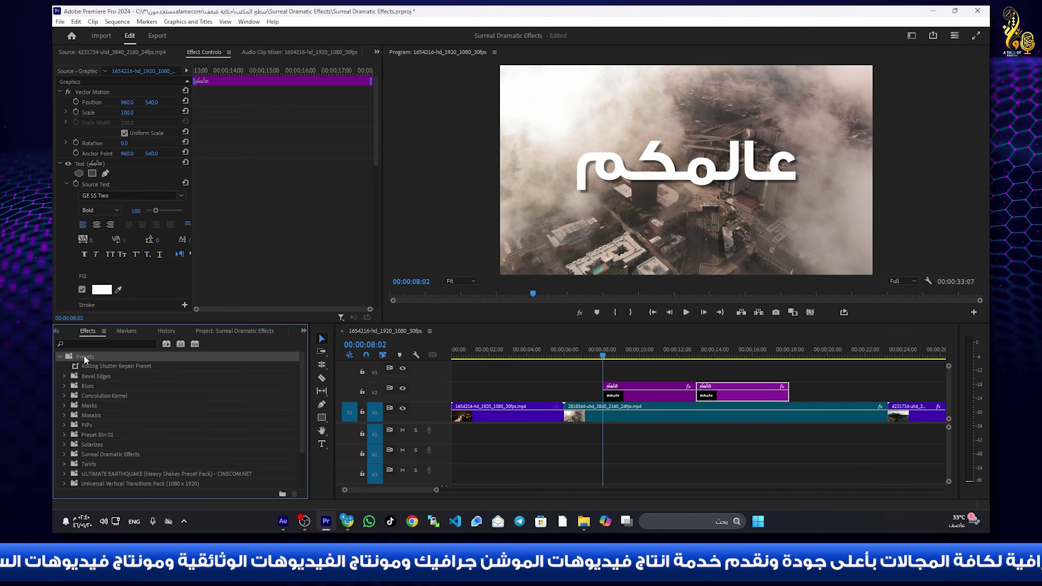
pyautogui.rightClick(86, 357)
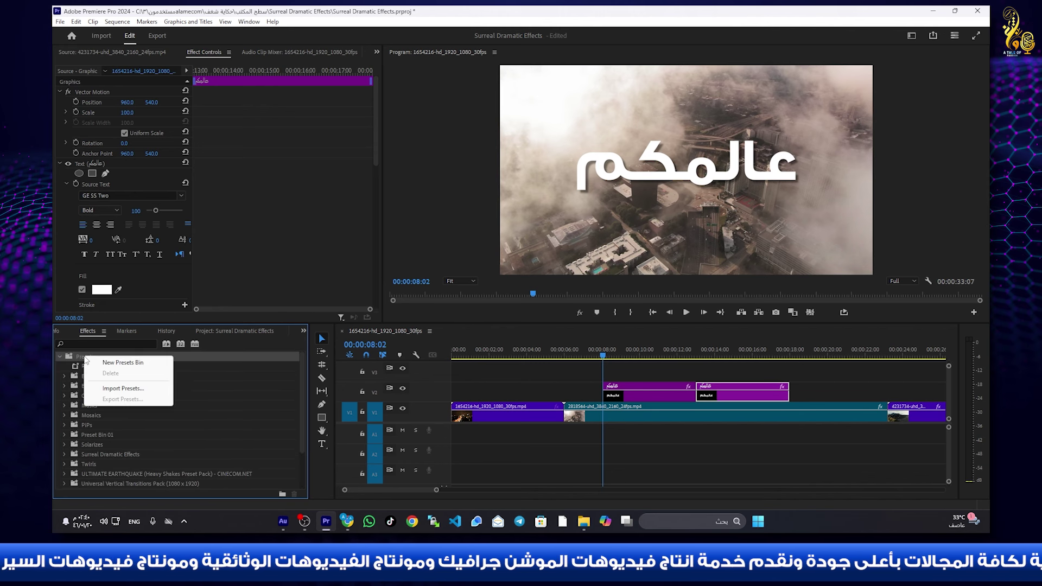
pyautogui.click(122, 388)
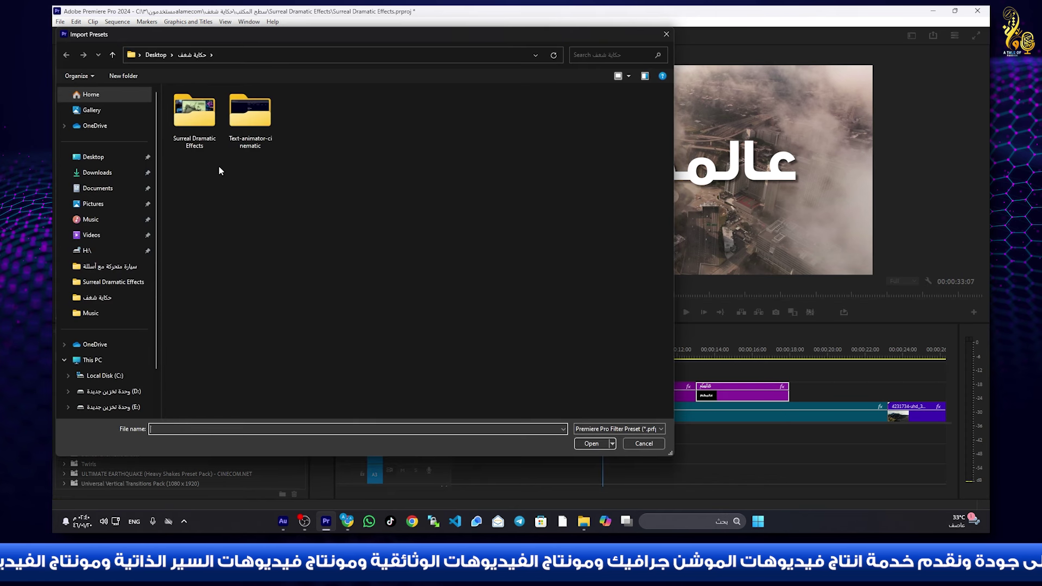
pyautogui.doubleClick(238, 119)
pyautogui.doubleClick(210, 118)
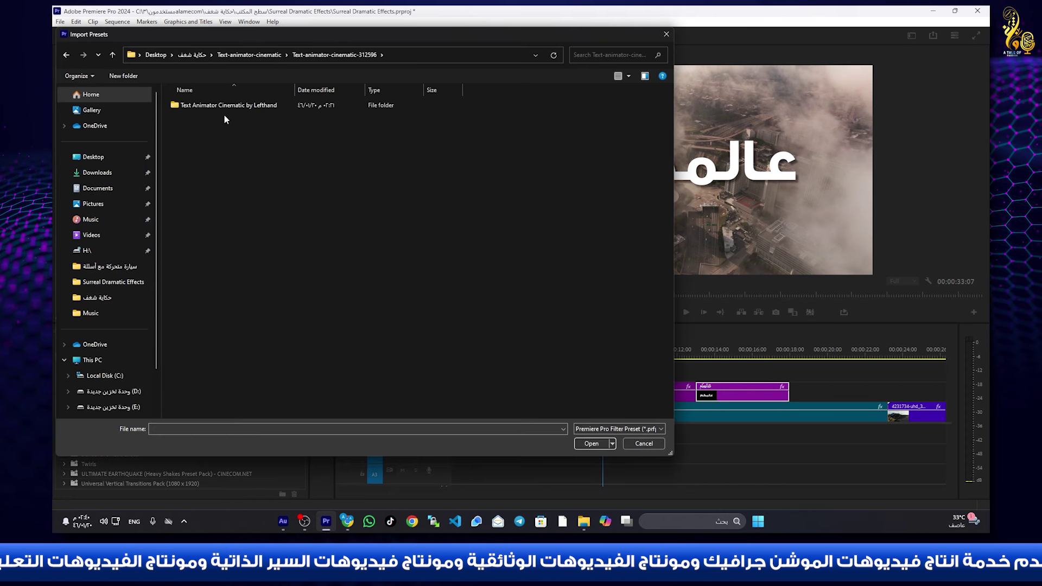
pyautogui.doubleClick(224, 105)
pyautogui.click(240, 134)
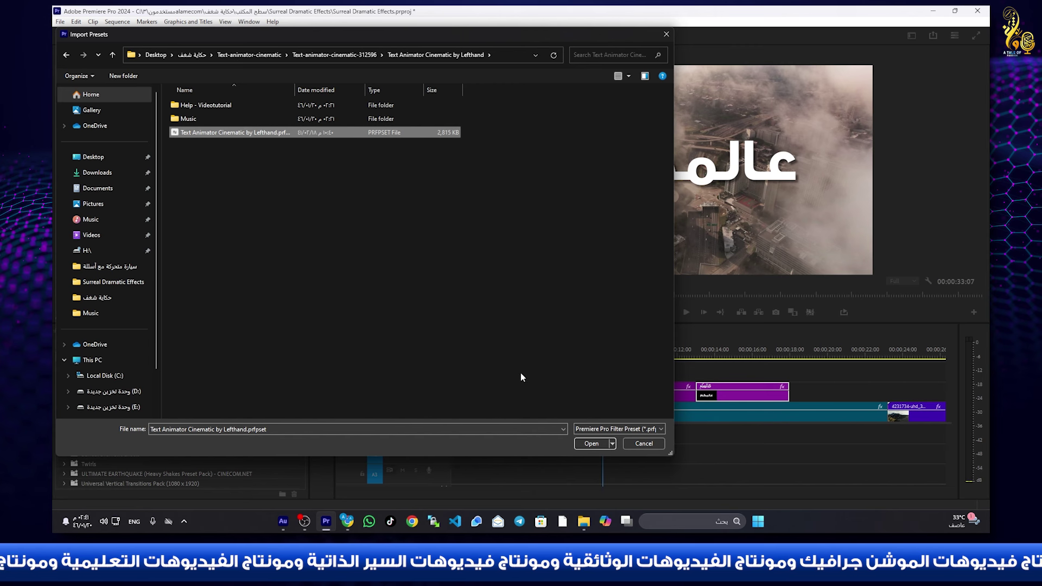
pyautogui.click(590, 443)
# - Apply the 10_Big Slices Race Text IN preset to the first text clip and 10_Big Slices Race Text OUT to the second
pyautogui.scroll(-2, 168, 399)
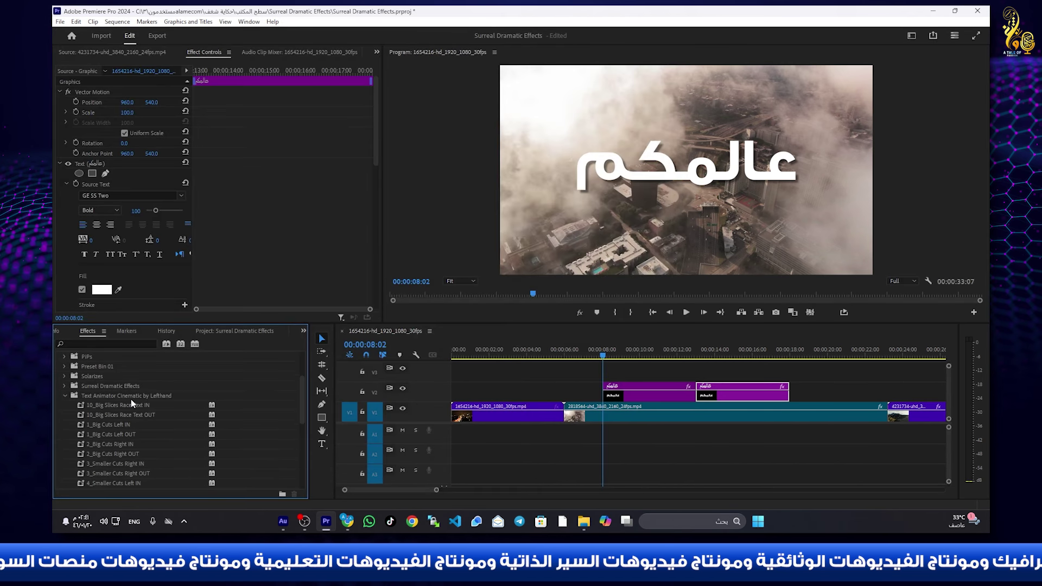
pyautogui.scroll(-2, 132, 398)
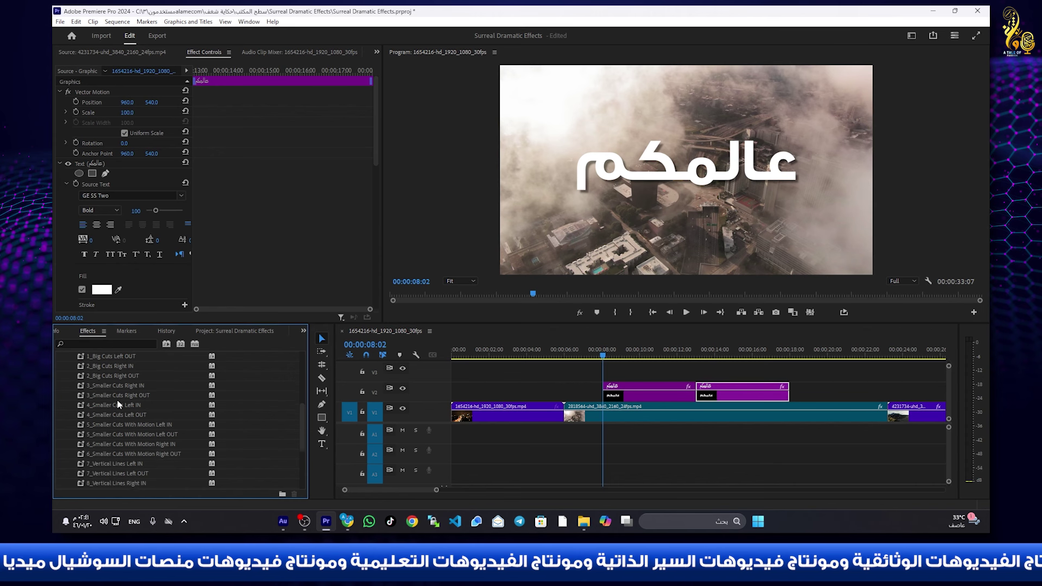
pyautogui.scroll(-1, 117, 399)
pyautogui.scroll(1, 120, 404)
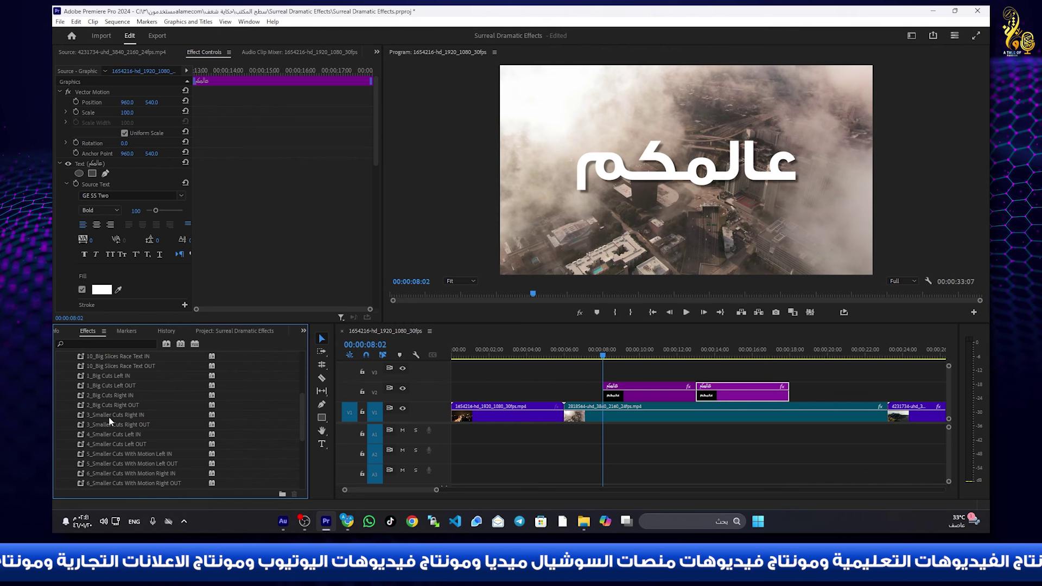
pyautogui.scroll(2, 105, 373)
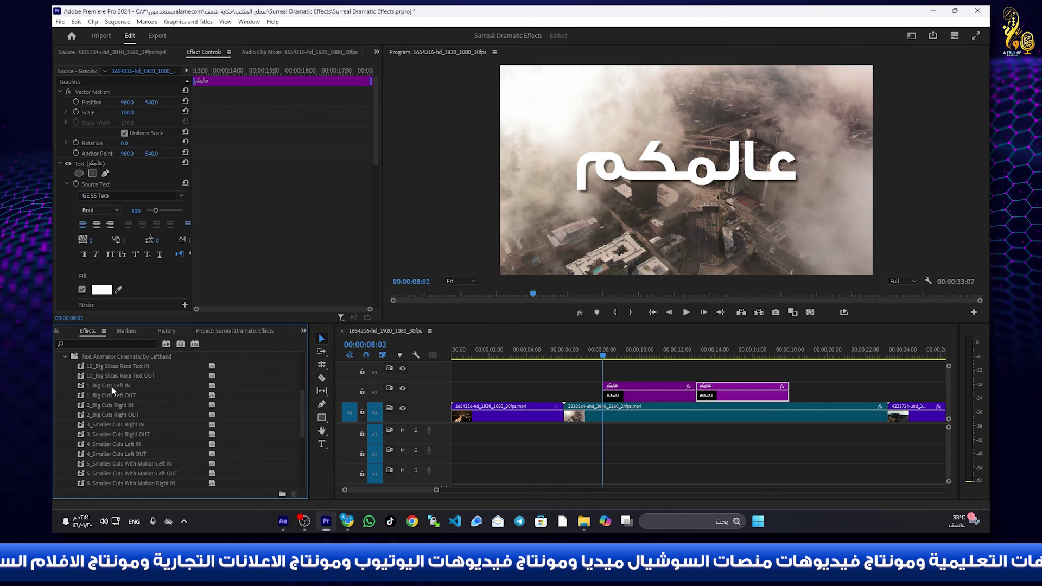
pyautogui.moveTo(134, 378); pyautogui.dragTo(628, 396)
pyautogui.moveTo(145, 386); pyautogui.dragTo(726, 395)
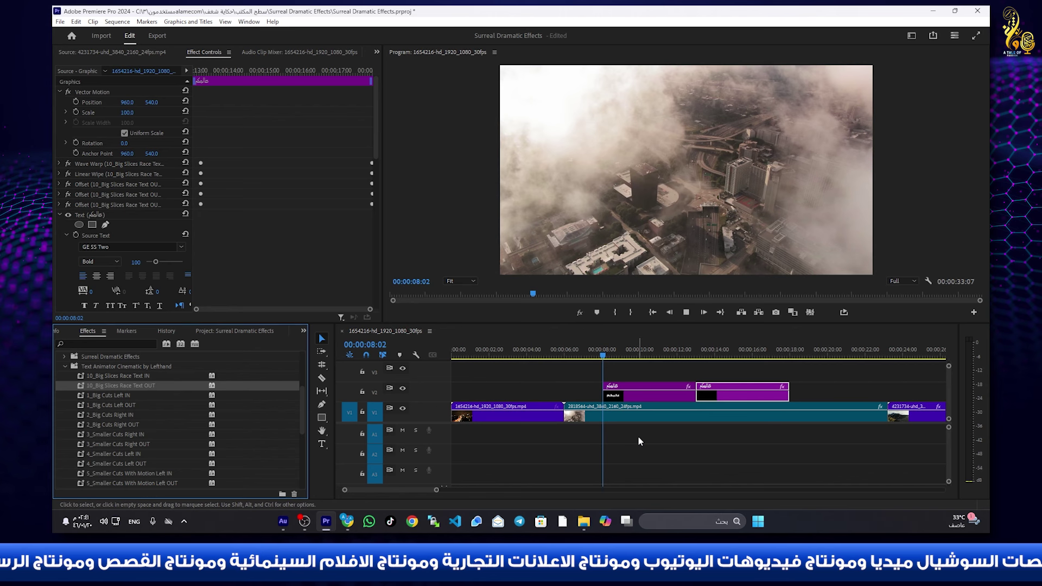
# - Play back the two animated titles and undo the applied Big Slices Race Text presets
pyautogui.press('space')
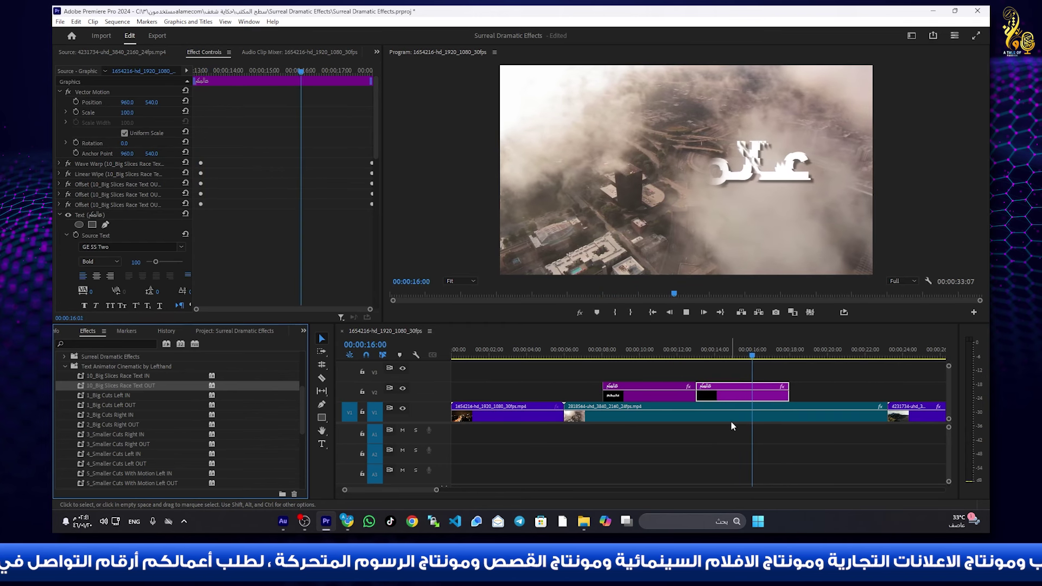
pyautogui.press('space')
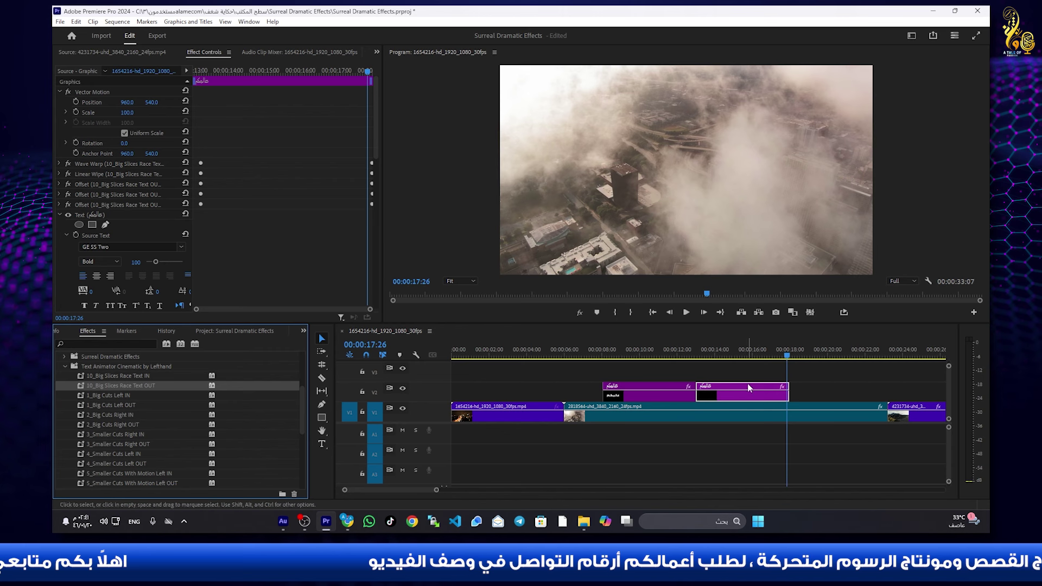
pyautogui.hotkey('ctrl', 'z')
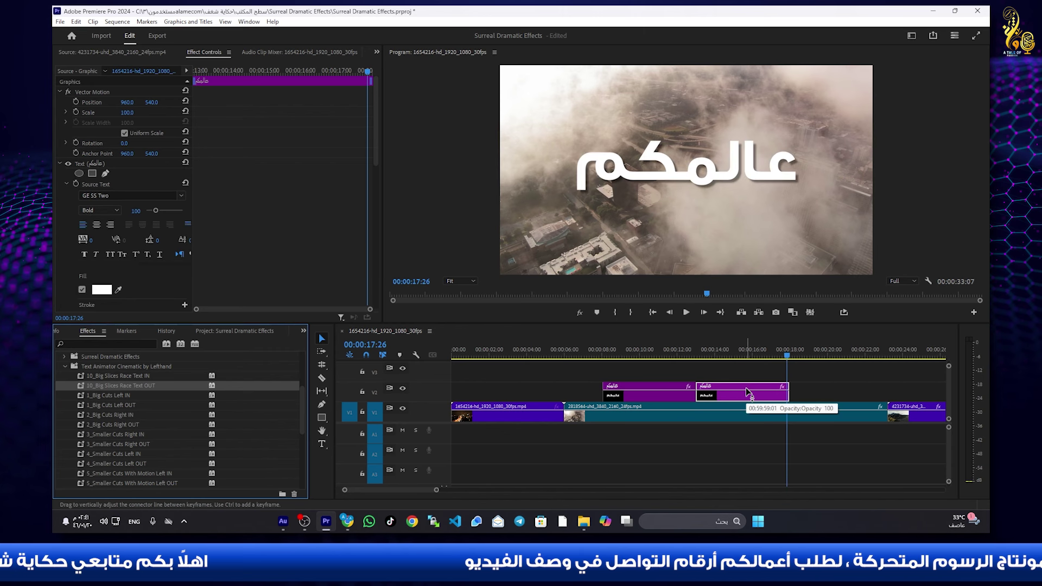
# - Copy both text clips along V2 to sit over the 4231734 mountain footage
pyautogui.scroll(-4, 744, 389)
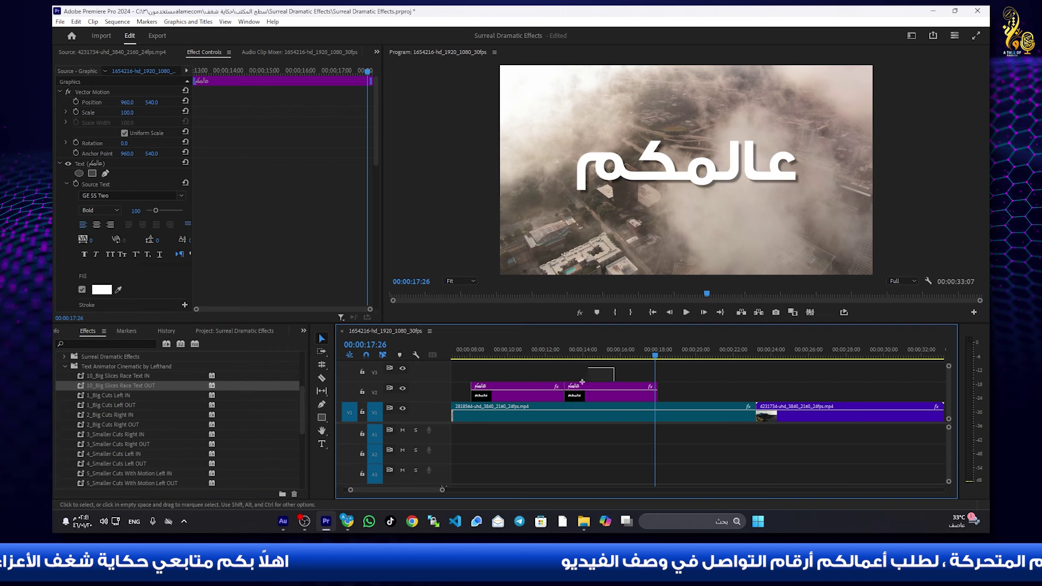
pyautogui.keyDown('shift'); pyautogui.click(546, 392); pyautogui.keyUp('shift')
pyautogui.moveTo(514, 393); pyautogui.dragTo(818, 391)
# - Copy both text clips to the start of V2 and shorten the copies to fit over the night city footage
pyautogui.scroll(8, 711, 396)
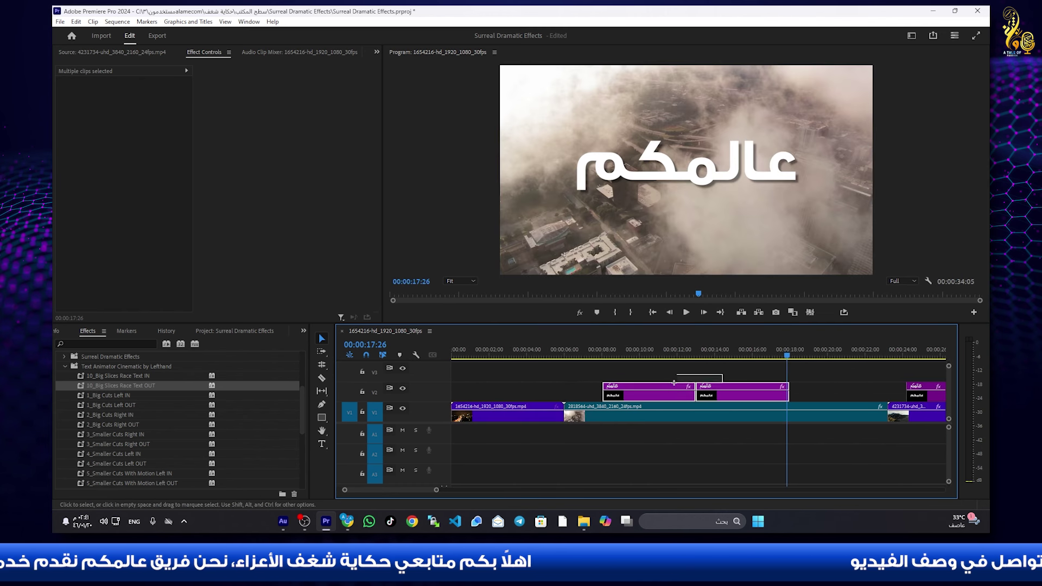
pyautogui.moveTo(724, 397); pyautogui.dragTo(572, 375)
pyautogui.moveTo(636, 373); pyautogui.dragTo(503, 396)
pyautogui.moveTo(574, 376); pyautogui.dragTo(471, 398)
# - Apply 2_Big Cuts Right IN to the first text clip over the night footage and 3_Smaller Cuts Right OUT to the second
pyautogui.scroll(-1, 137, 409)
pyautogui.click(125, 395)
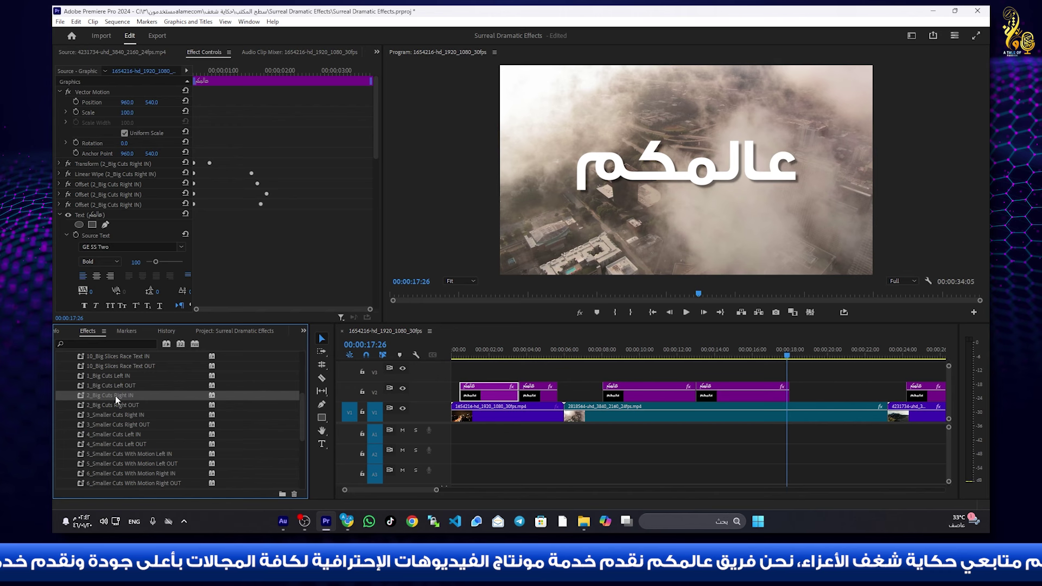
pyautogui.moveTo(133, 424); pyautogui.dragTo(529, 401)
# - Play the sequence from its start to review the title animations, then return the playhead to 00:00:03:00
pyautogui.press('Home')
pyautogui.press('space')
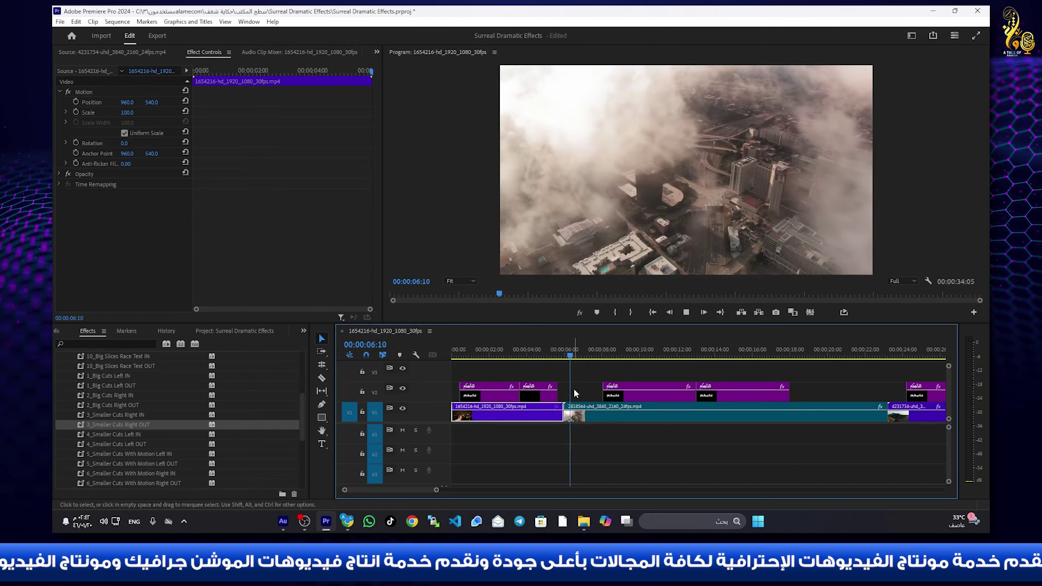
pyautogui.press('space')
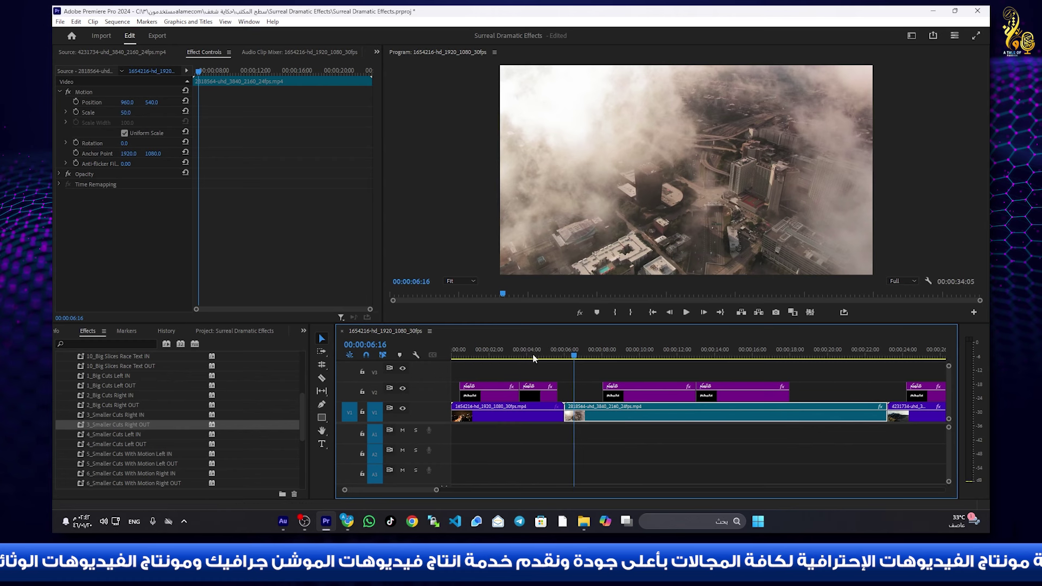
pyautogui.moveTo(534, 358); pyautogui.dragTo(507, 355)
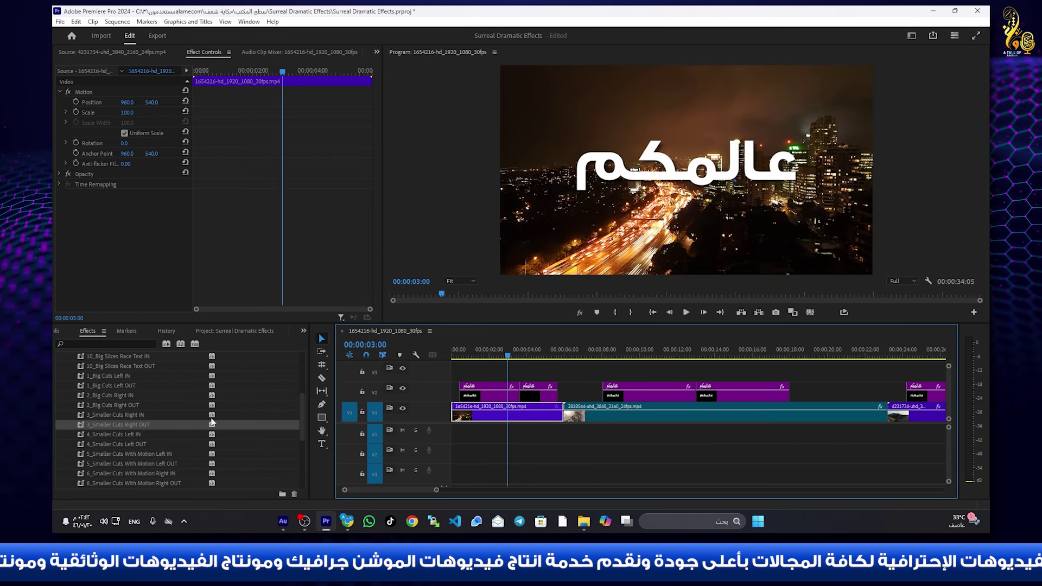
pyautogui.click(235, 331)
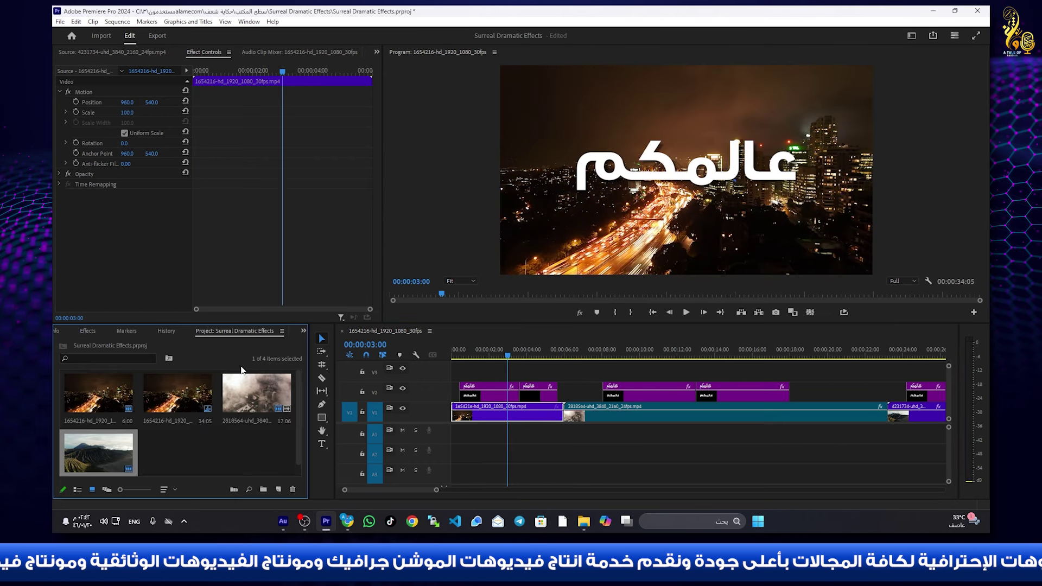
pyautogui.doubleClick(229, 435)
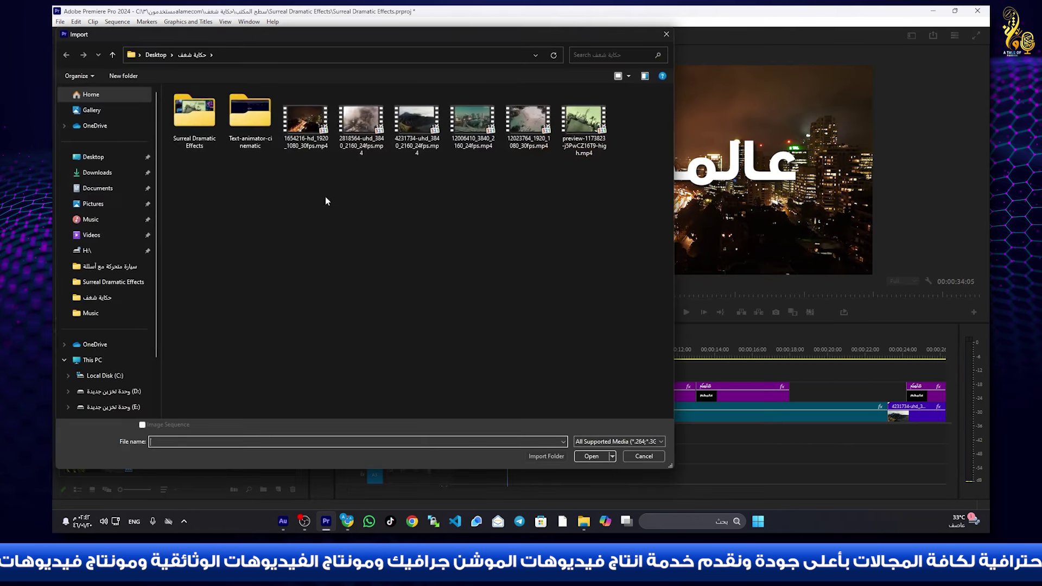
pyautogui.doubleClick(247, 122)
pyautogui.doubleClick(296, 117)
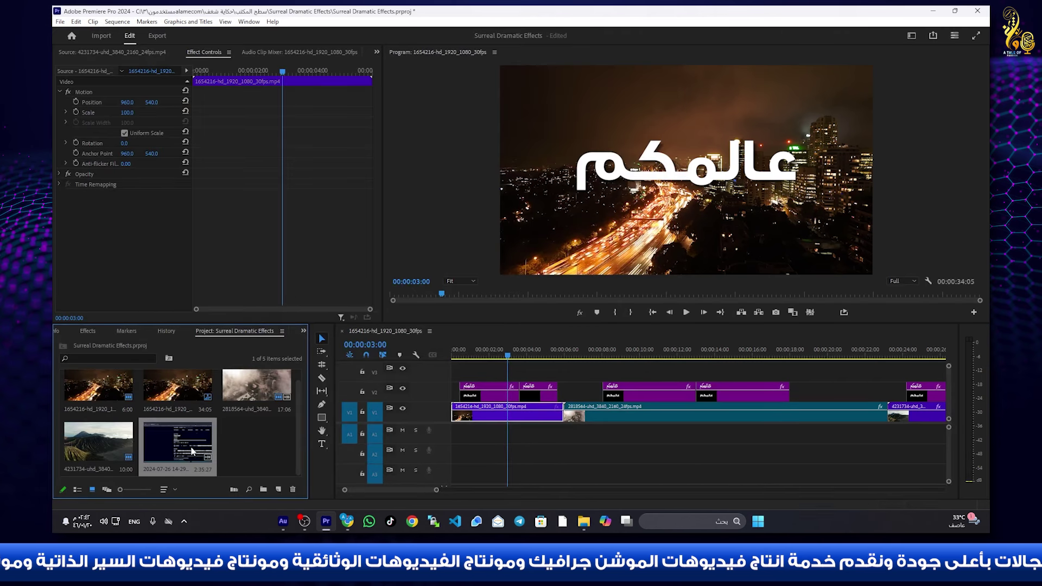
pyautogui.doubleClick(178, 445)
pyautogui.moveTo(496, 377); pyautogui.dragTo(677, 450)
pyautogui.press('-')
pyautogui.press('-')
pyautogui.press('-')
pyautogui.press('-')
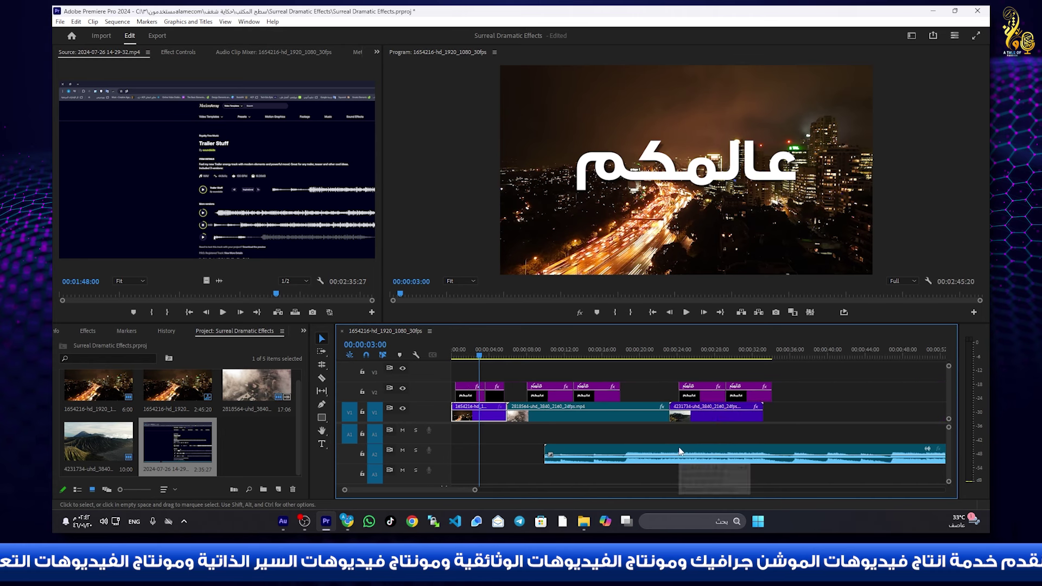
pyautogui.moveTo(637, 452); pyautogui.dragTo(732, 453)
# - Split the A2 audio clip near its end at 00:03:14:21
pyautogui.scroll(-3, 751, 453)
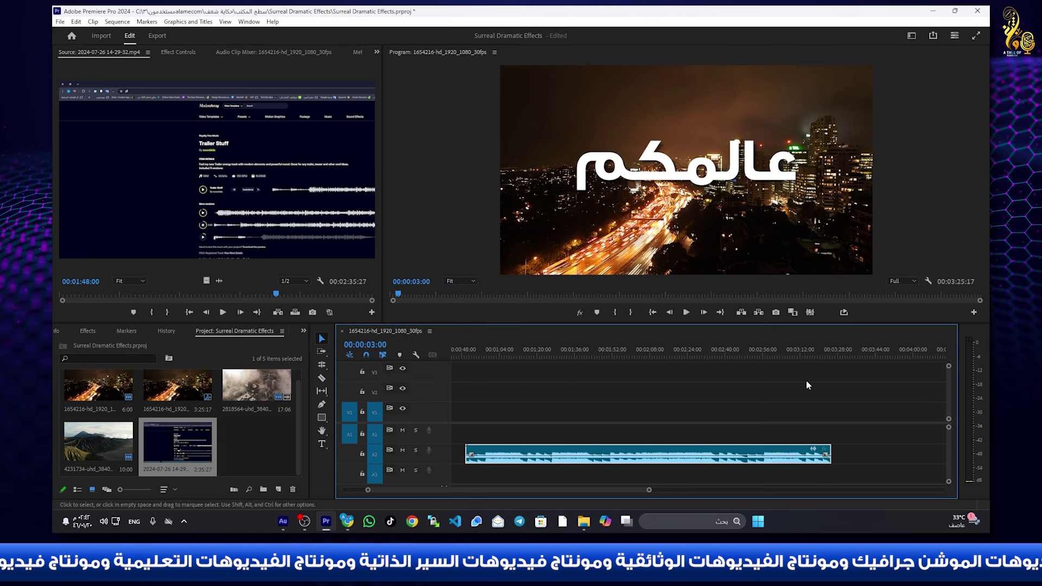
pyautogui.click(806, 353)
pyautogui.press('=')
pyautogui.press('=')
pyautogui.press('=')
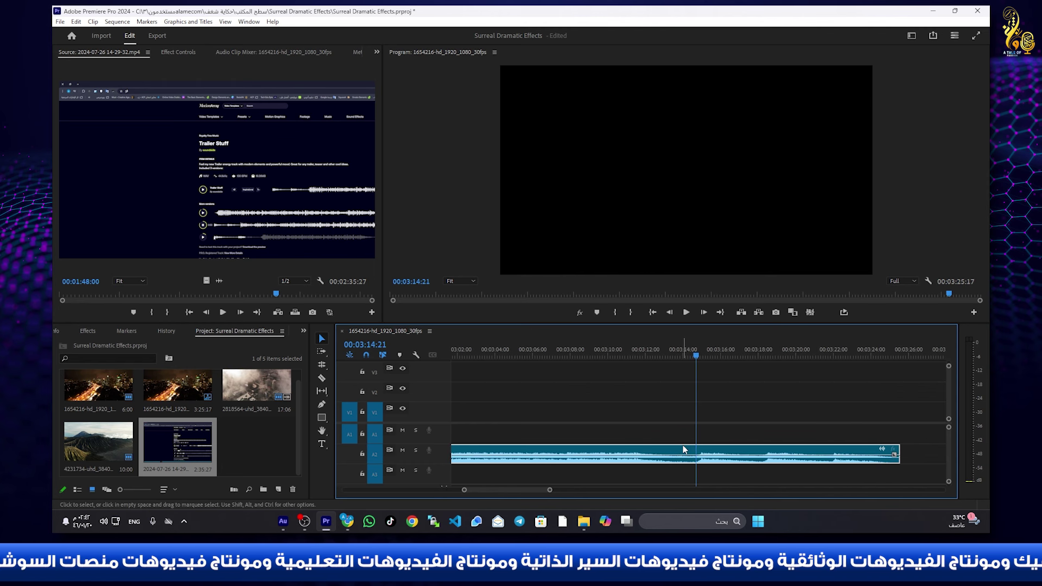
pyautogui.hotkey('ctrl', 'k')
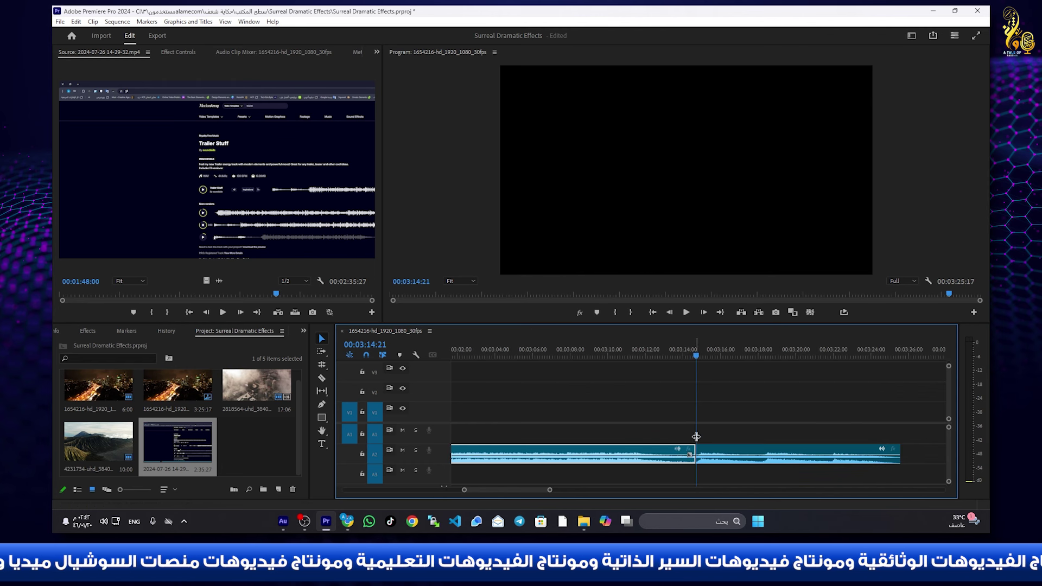
# - Split the end section of the A2 audio at 00:03:18:05 and 00:03:21:28
pyautogui.click(731, 357)
pyautogui.moveTo(732, 359); pyautogui.dragTo(760, 359)
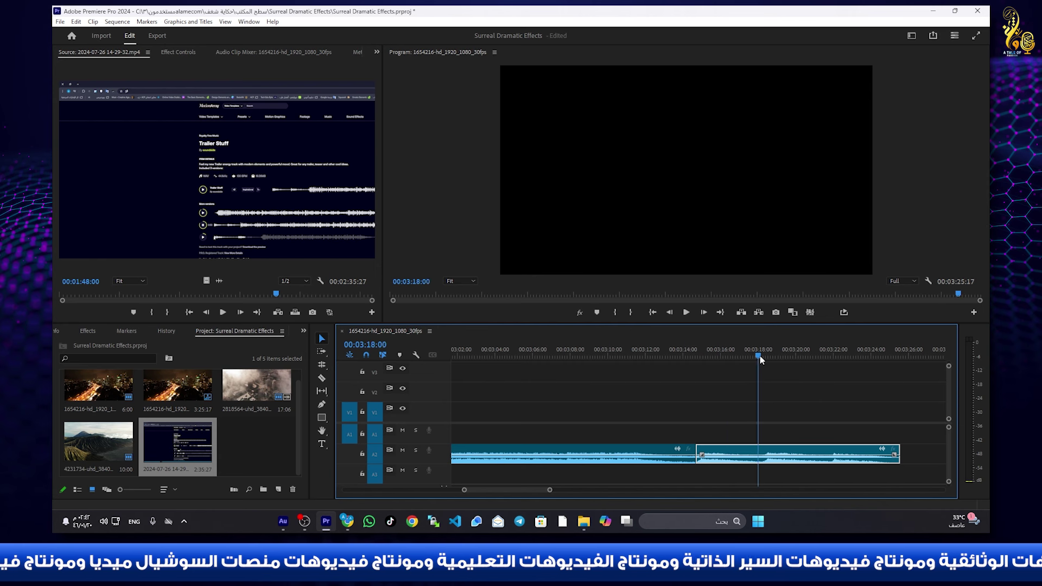
pyautogui.hotkey('ctrl', 'k')
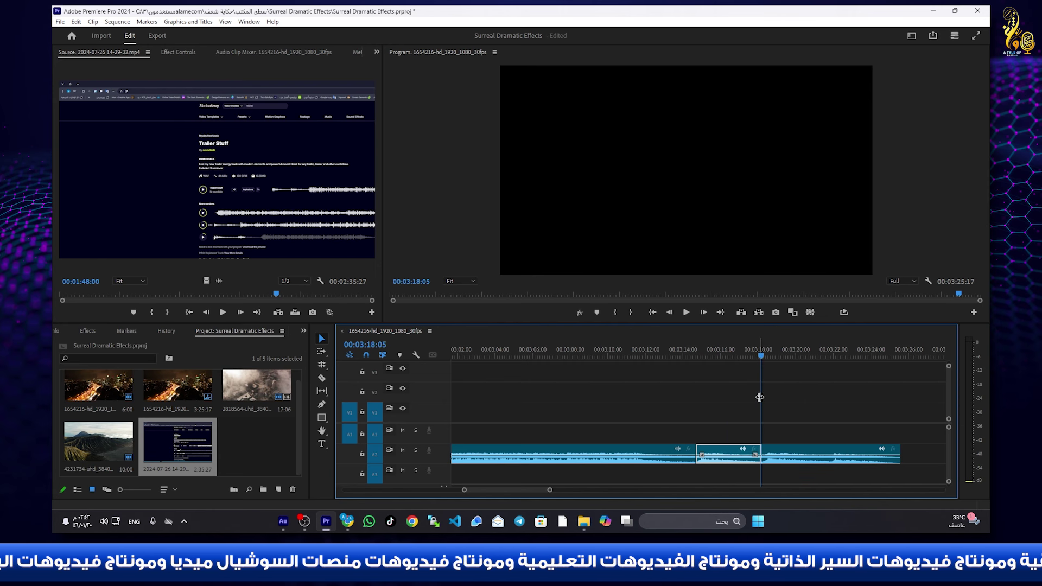
pyautogui.moveTo(760, 356); pyautogui.dragTo(832, 359)
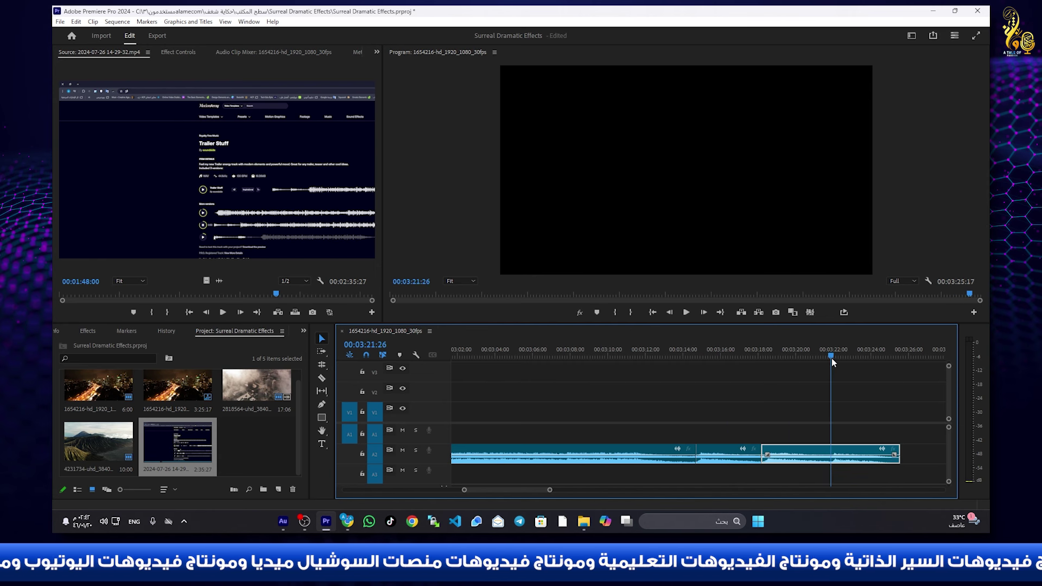
pyautogui.hotkey('ctrl', 'k')
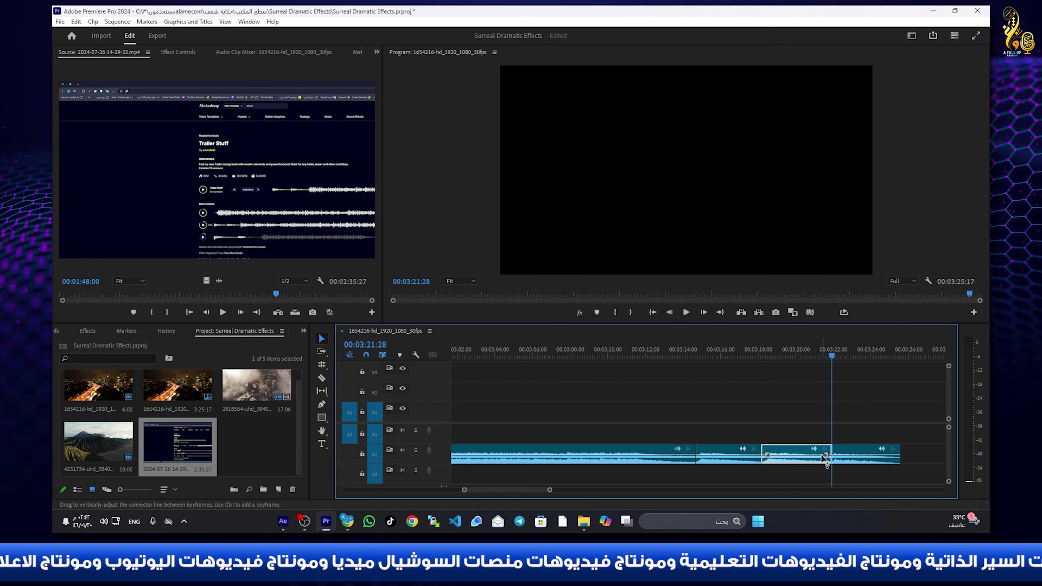
# - Move the three short end pieces of audio to track A1 and delete the long remaining audio clip on A2
pyautogui.moveTo(726, 429); pyautogui.dragTo(855, 450)
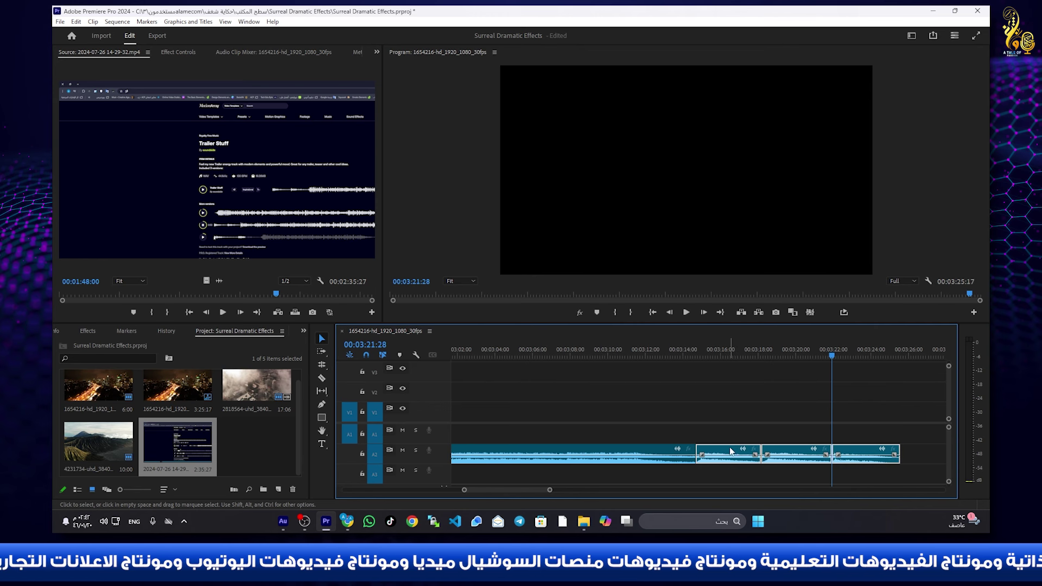
pyautogui.moveTo(733, 452); pyautogui.dragTo(516, 434)
pyautogui.click(535, 459)
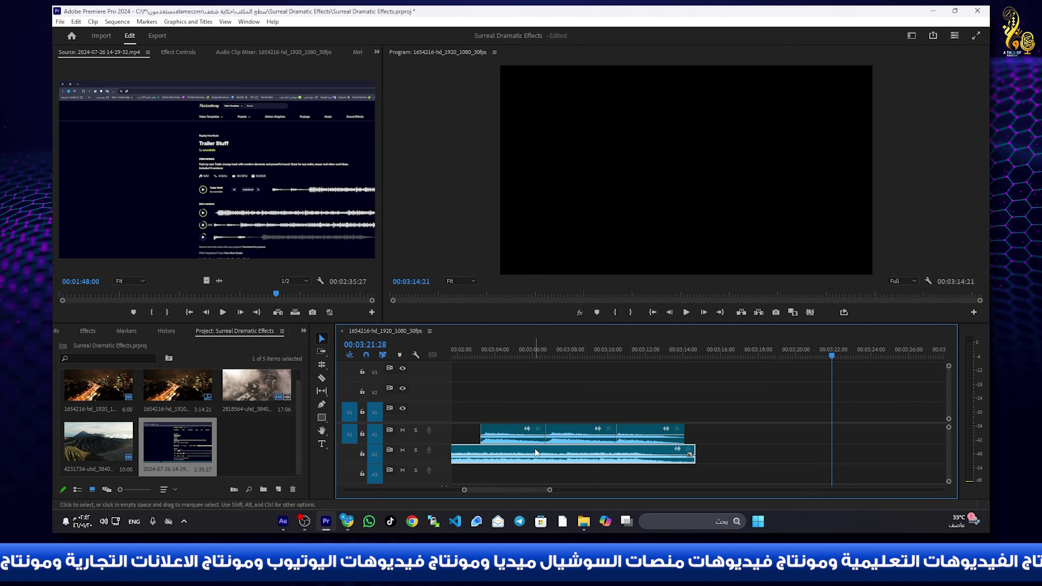
pyautogui.press('Delete')
pyautogui.scroll(-6, 535, 448)
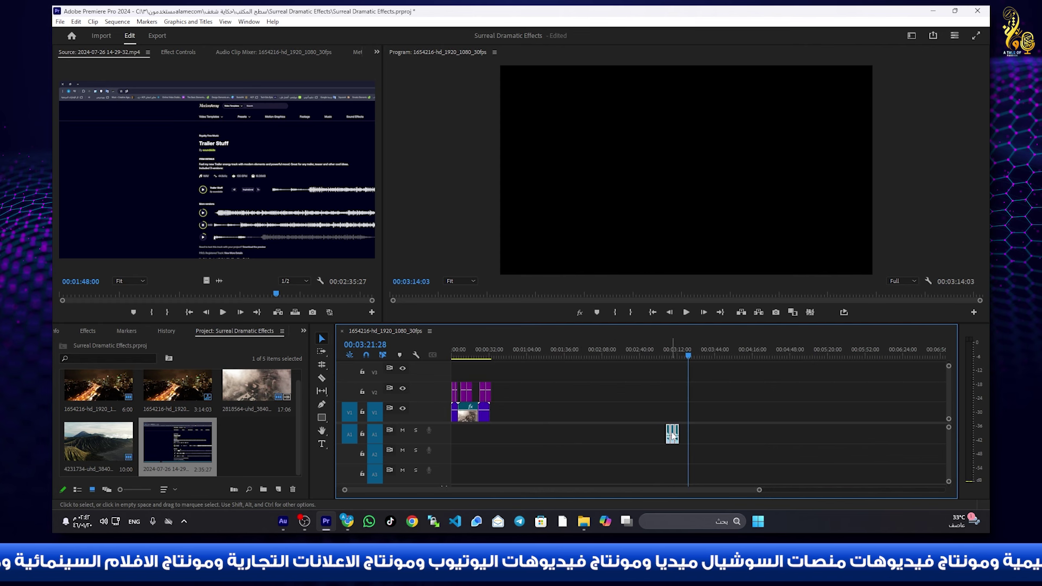
# - Move the three short audio pieces on A1 beneath the opening footage and align the first piece with the start of the first title
pyautogui.moveTo(674, 431); pyautogui.dragTo(467, 438)
pyautogui.click(463, 353)
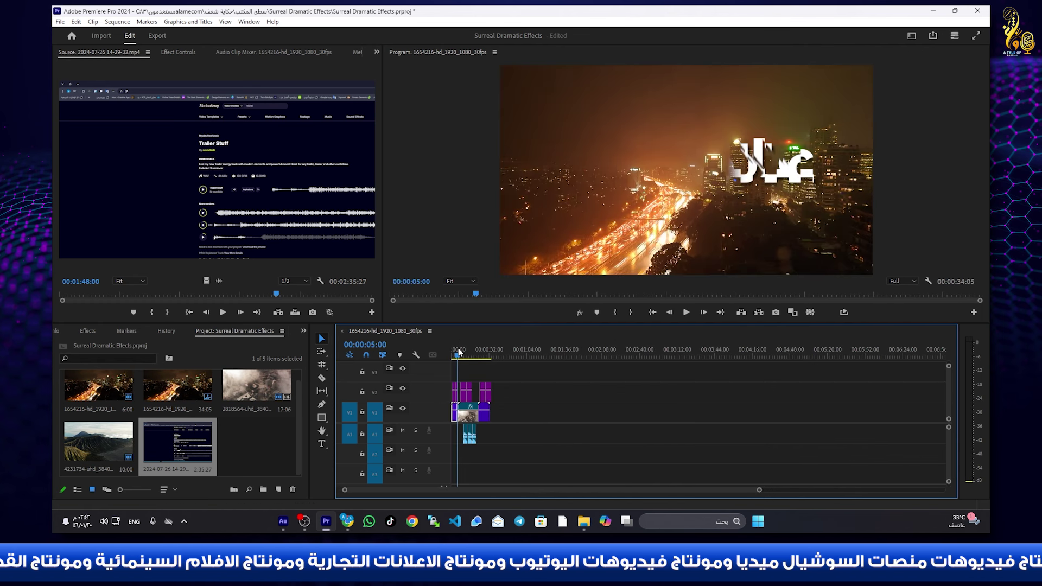
pyautogui.scroll(5, 517, 404)
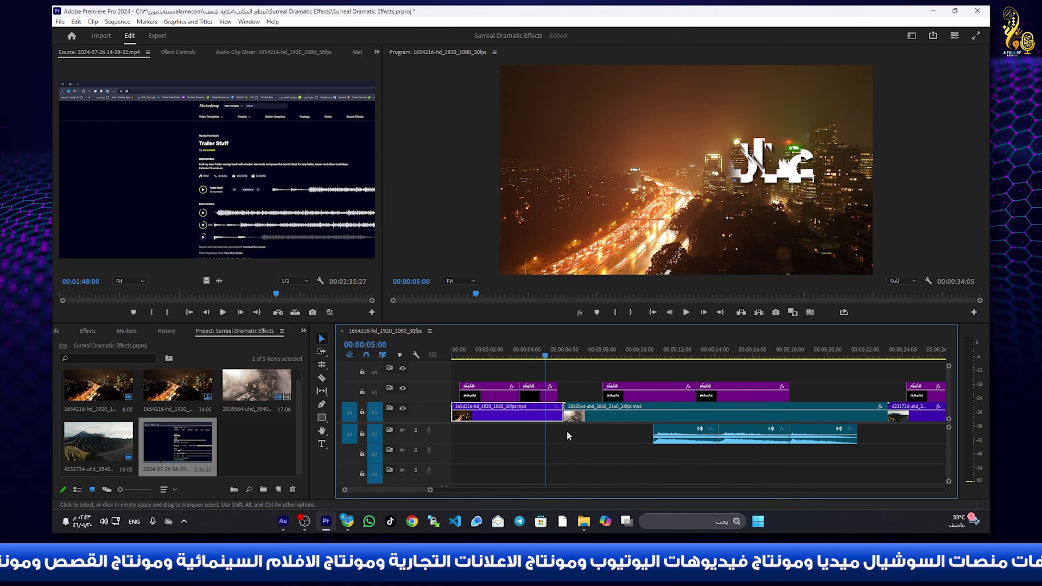
pyautogui.moveTo(667, 435)
pyautogui.moveTo(667, 435); pyautogui.dragTo(493, 434)
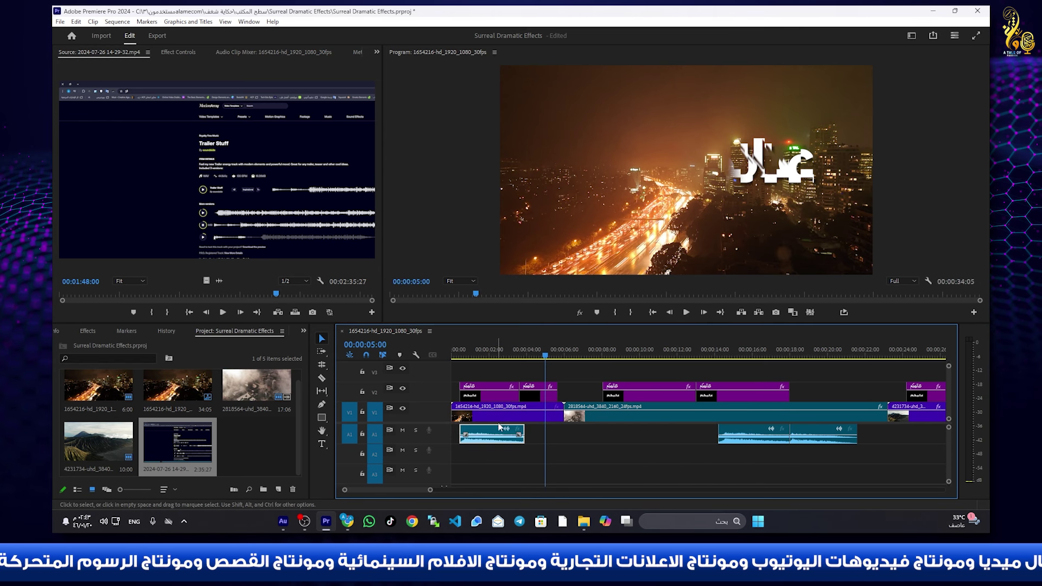
# - Place the last audio piece directly after the first on A1 and fit the first two titles to the lengths of these two pieces
pyautogui.moveTo(542, 387)
pyautogui.mouseDown()
pyautogui.moveTo(559, 388)
pyautogui.moveTo(522, 385)
pyautogui.moveTo(535, 384)
pyautogui.mouseUp()
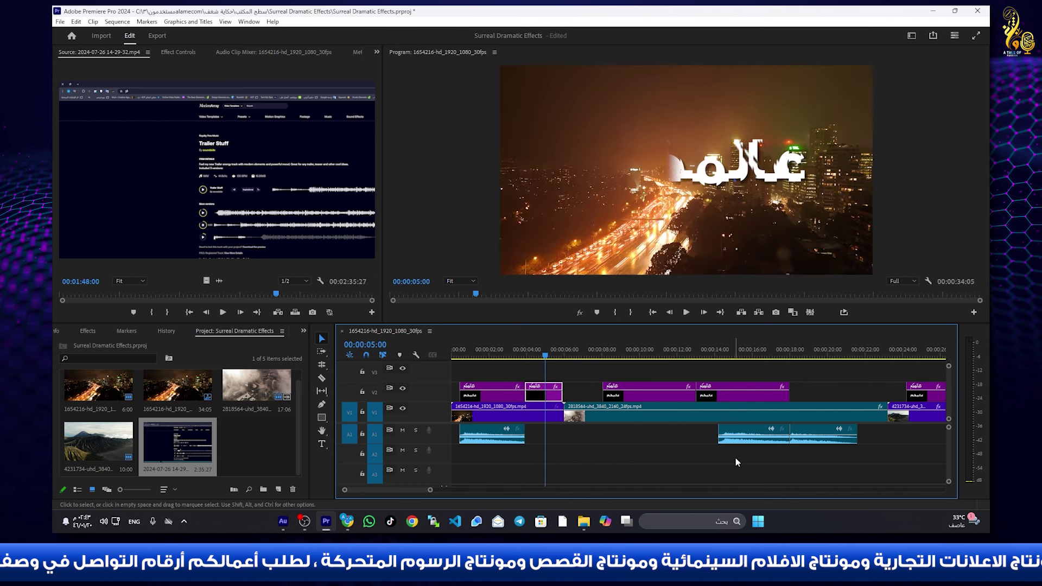
pyautogui.click(822, 431)
pyautogui.moveTo(821, 432); pyautogui.dragTo(558, 432)
pyautogui.click(559, 391)
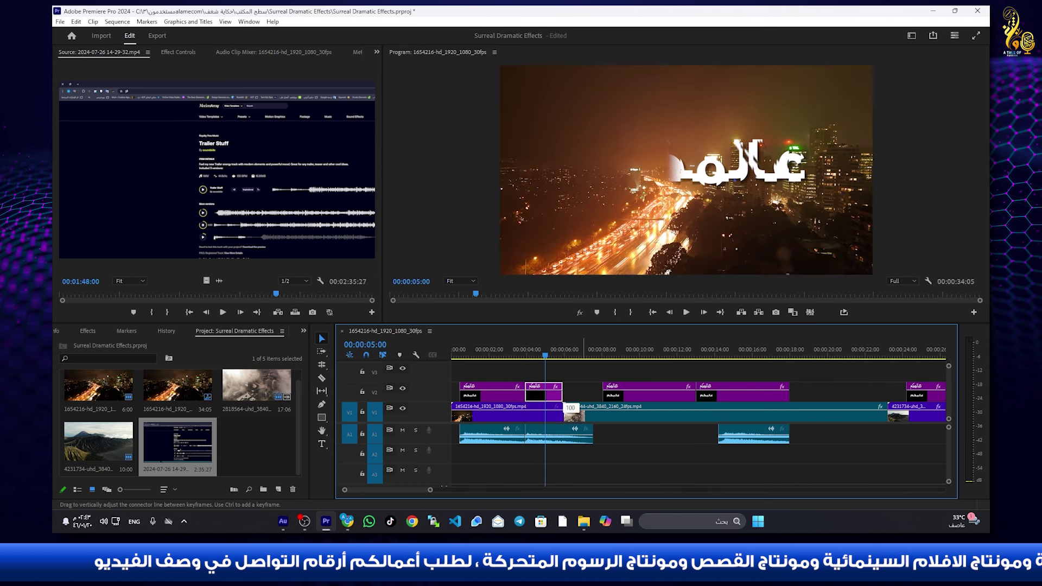
pyautogui.moveTo(562, 386); pyautogui.dragTo(591, 386)
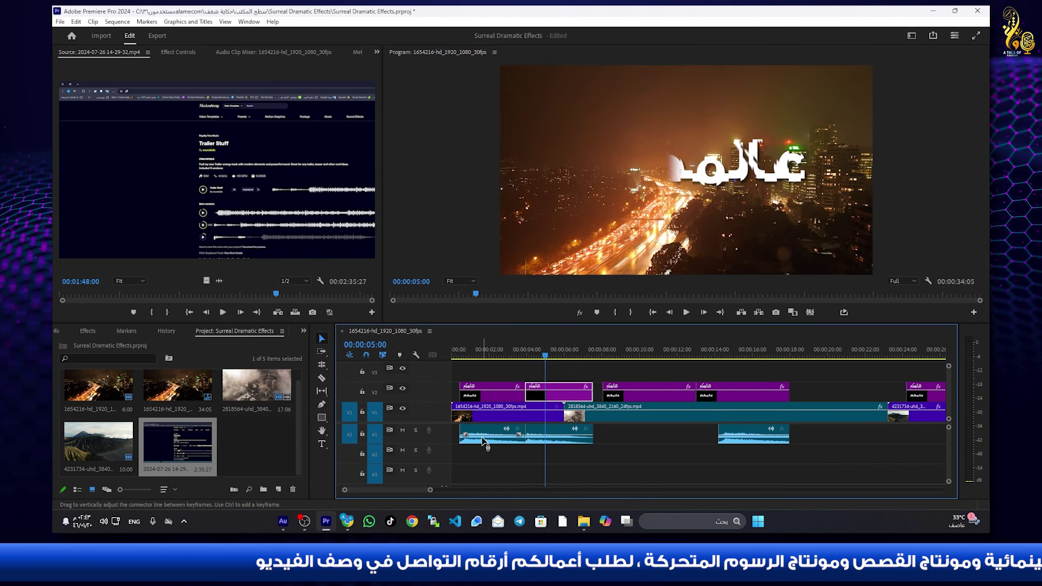
# - Apply a Constant Power crossfade between the first two audio pieces on A1 and play the opening back
pyautogui.click(89, 331)
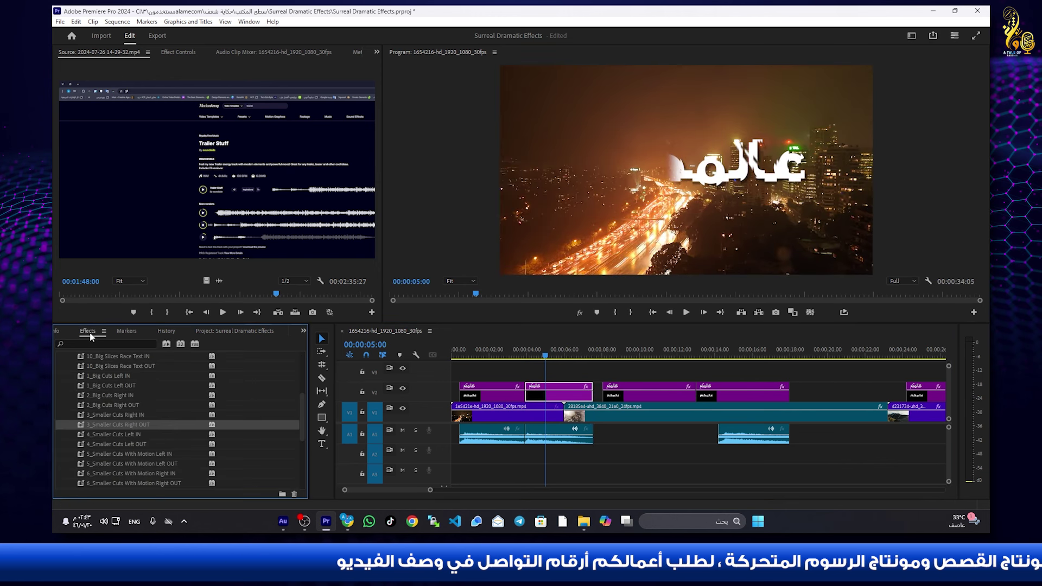
pyautogui.scroll(-5, 148, 437)
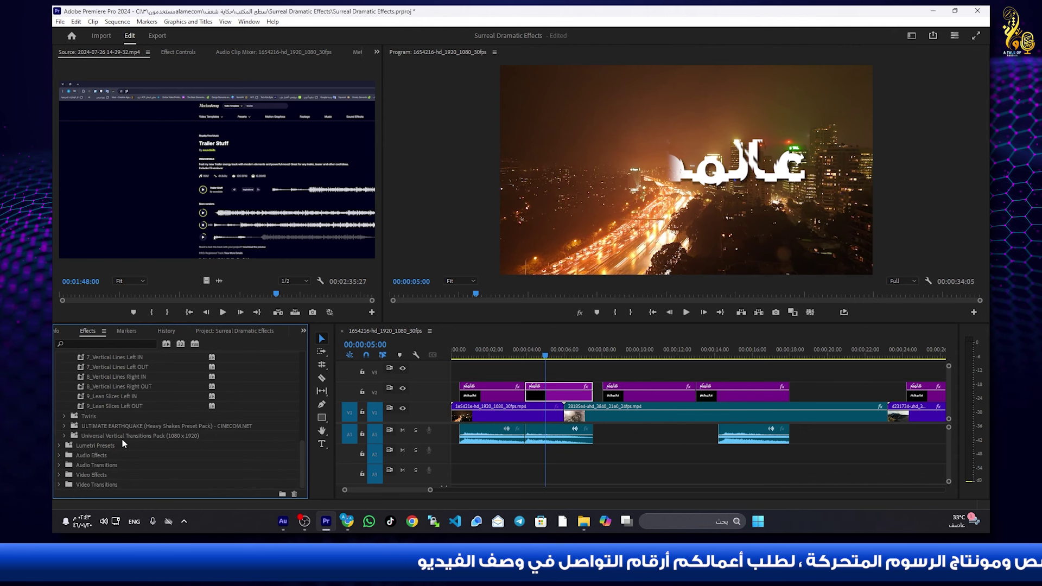
pyautogui.click(88, 456)
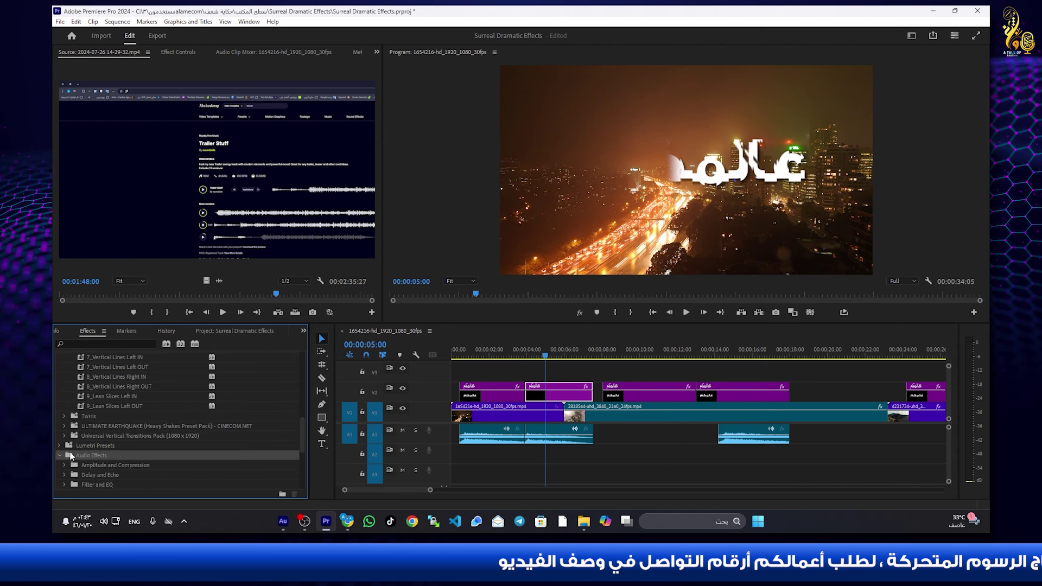
pyautogui.scroll(-2, 115, 448)
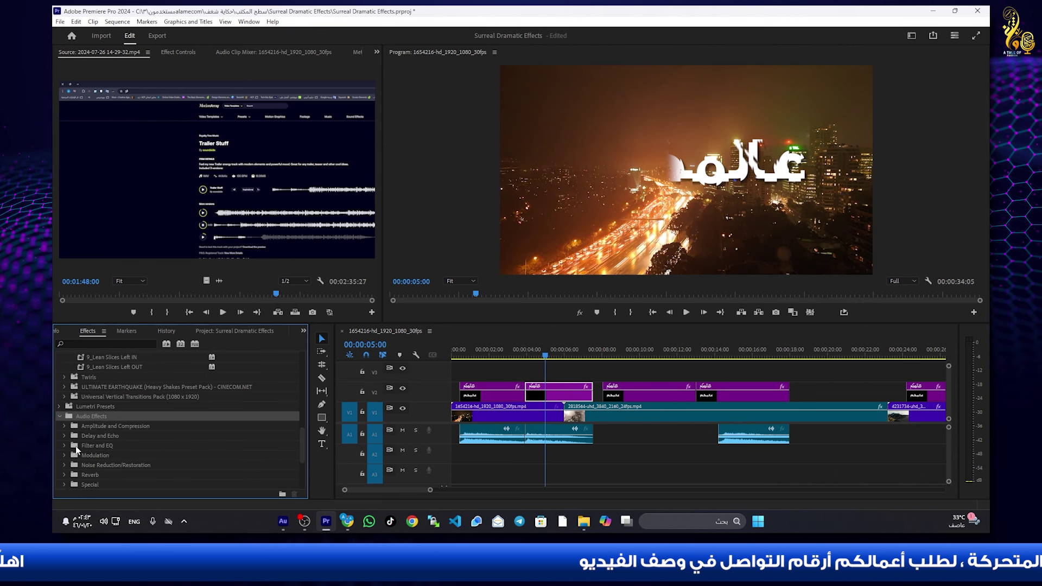
pyautogui.scroll(-5, 89, 450)
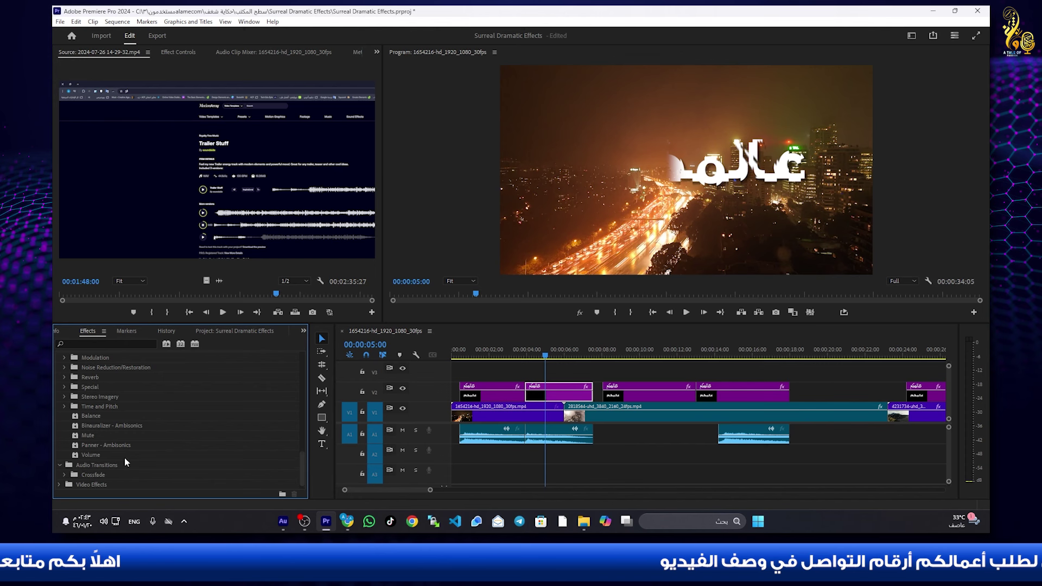
pyautogui.scroll(-1, 125, 457)
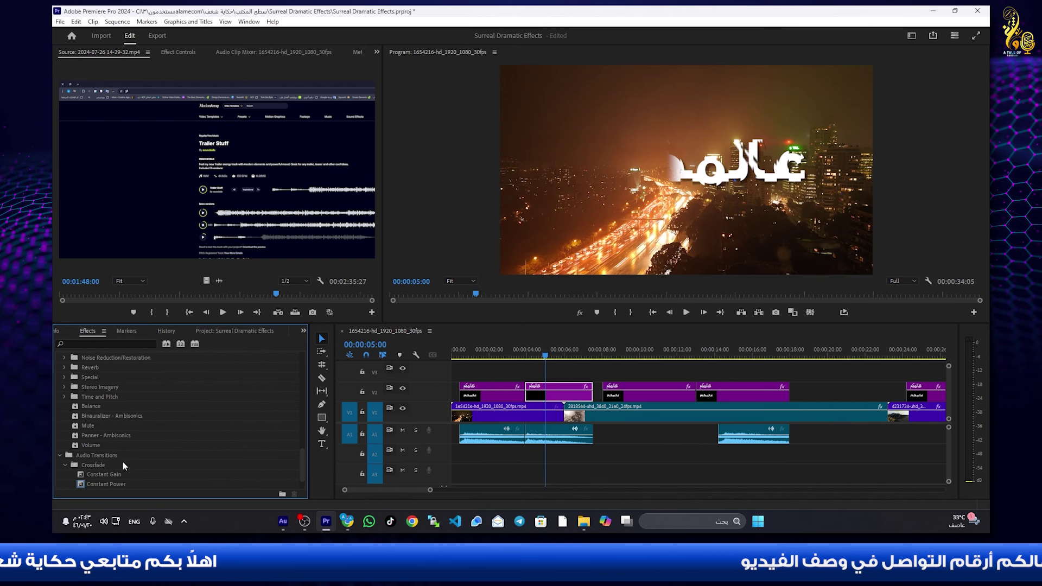
pyautogui.scroll(-3, 122, 461)
pyautogui.click(107, 456)
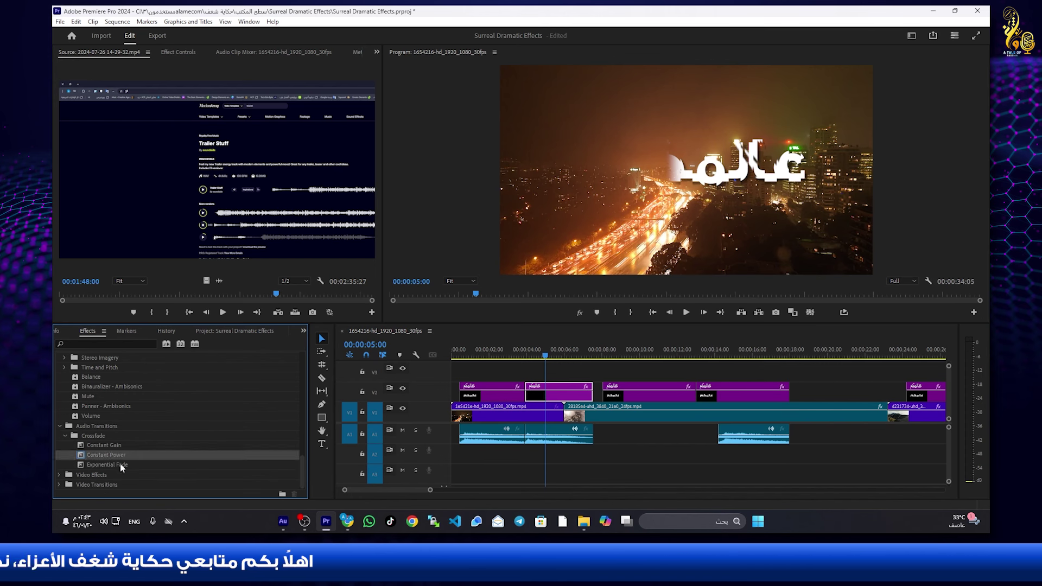
pyautogui.moveTo(114, 460); pyautogui.dragTo(529, 440)
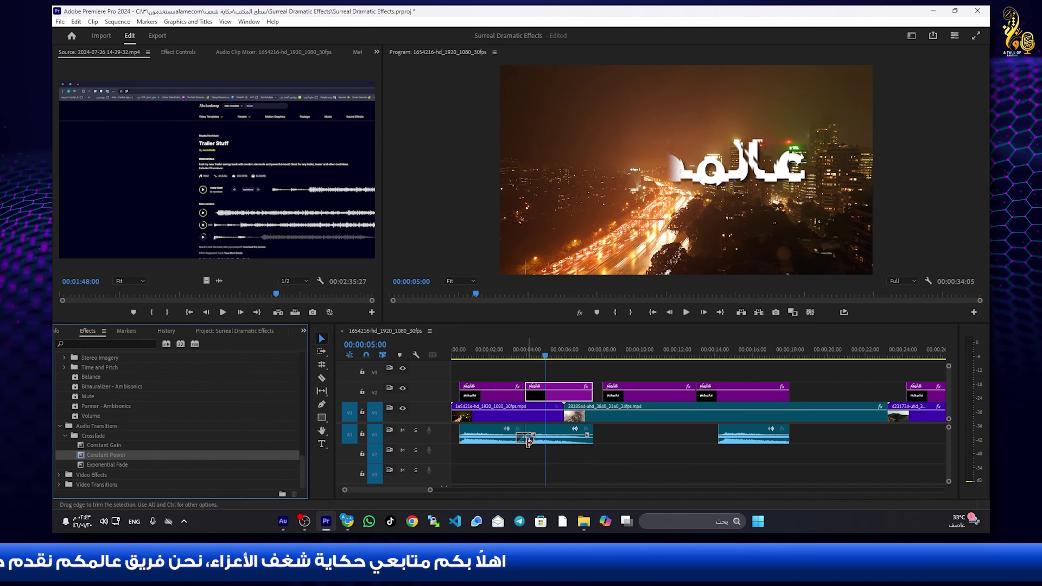
pyautogui.click(489, 354)
pyautogui.press('Home')
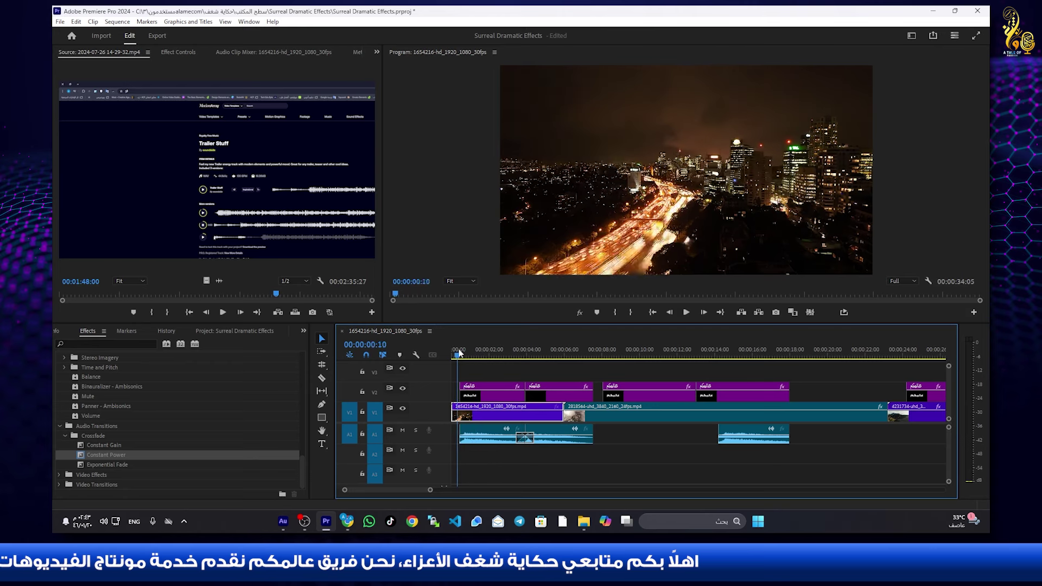
pyautogui.press('space')
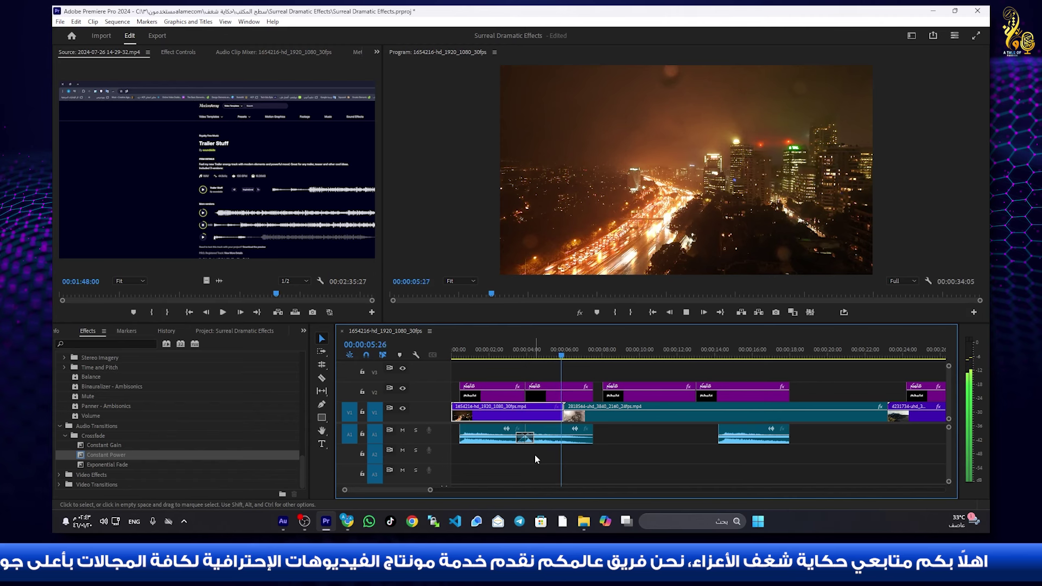
pyautogui.press('space')
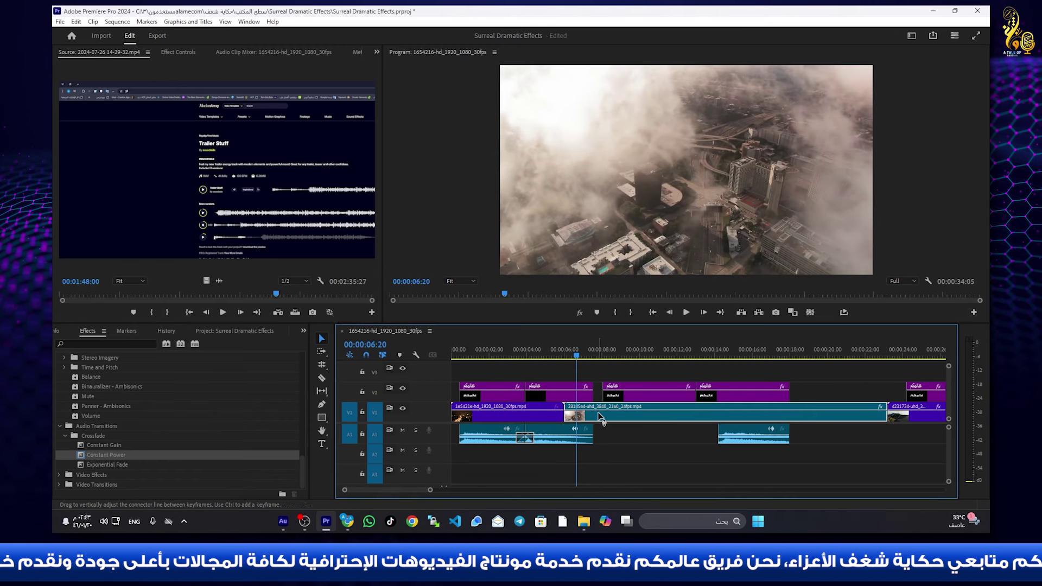
# - Shift the second V1 clip later, slow the first clip to 74.38% with Rate Stretch to cover the second title, and play the opening back
pyautogui.moveTo(603, 416); pyautogui.dragTo(665, 418)
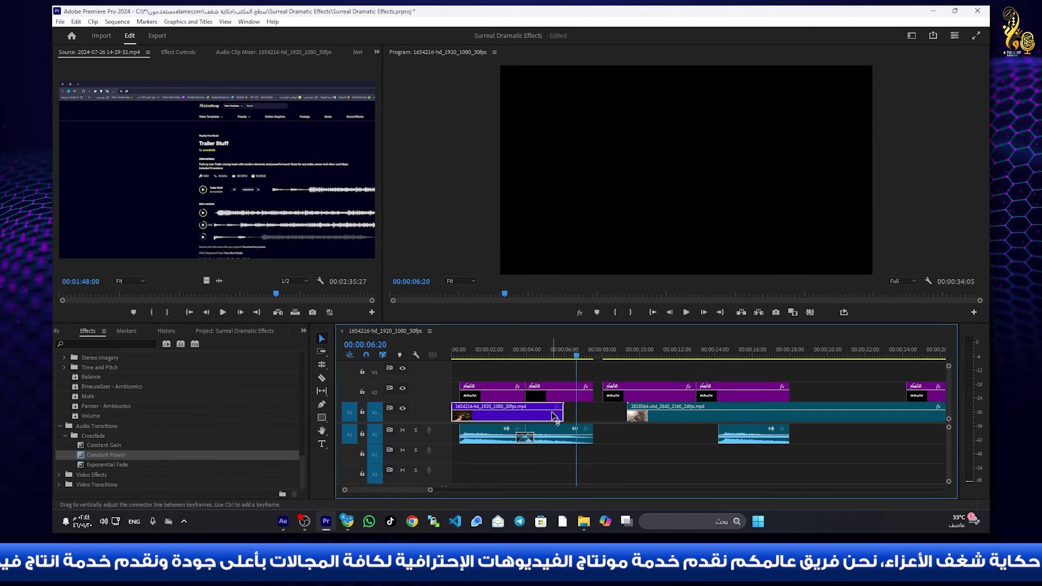
pyautogui.press('r')
pyautogui.moveTo(563, 411); pyautogui.dragTo(601, 409)
pyautogui.press('Home')
pyautogui.press('v')
pyautogui.press('space')
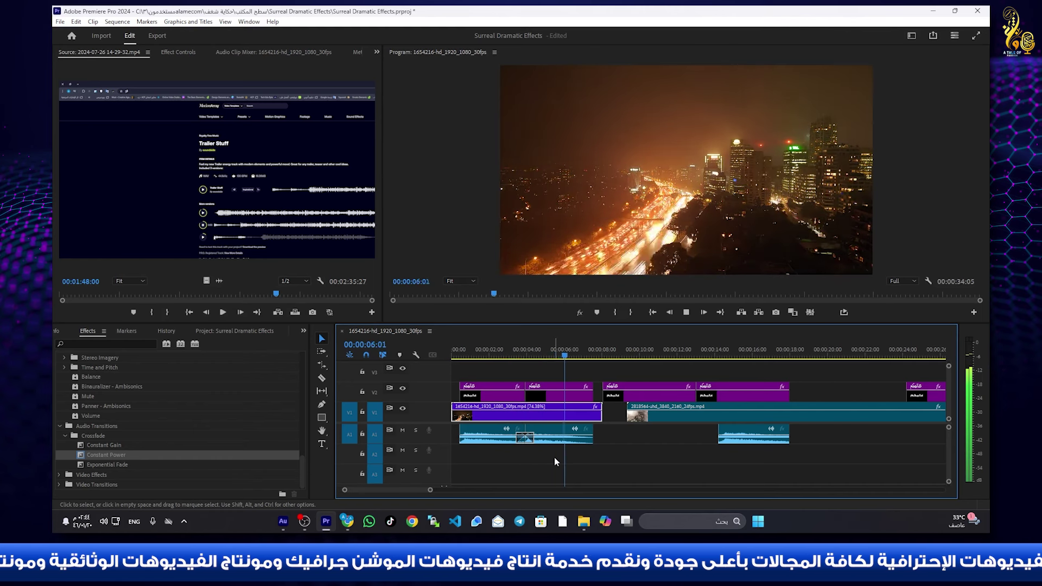
pyautogui.press('space')
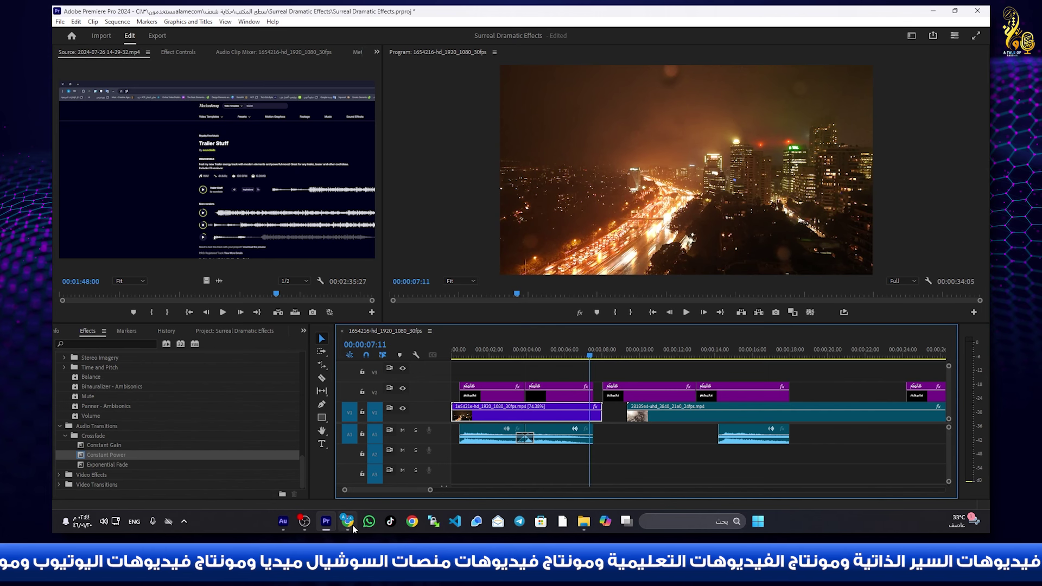
pyautogui.moveTo(348, 520)
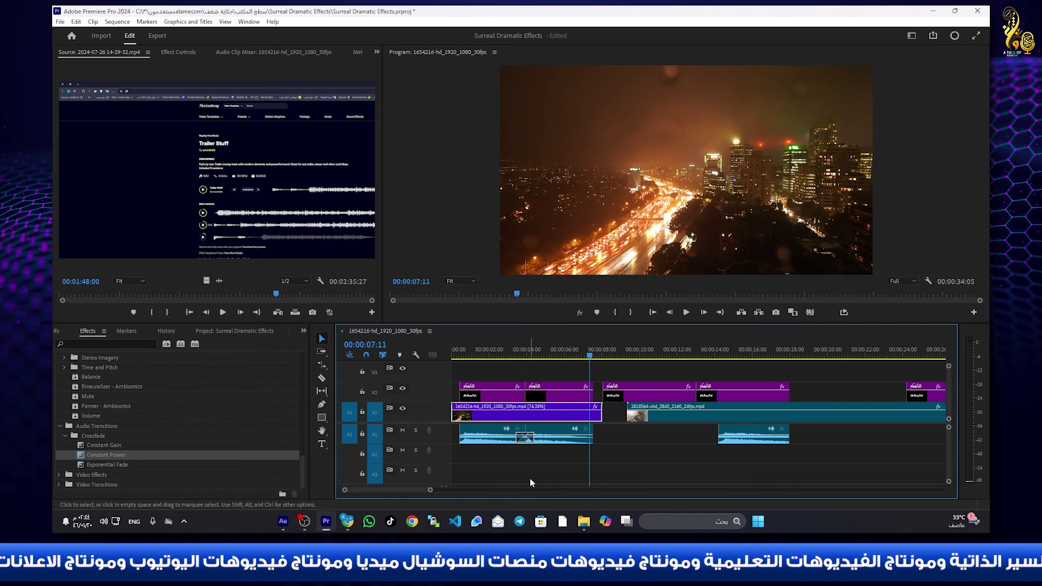